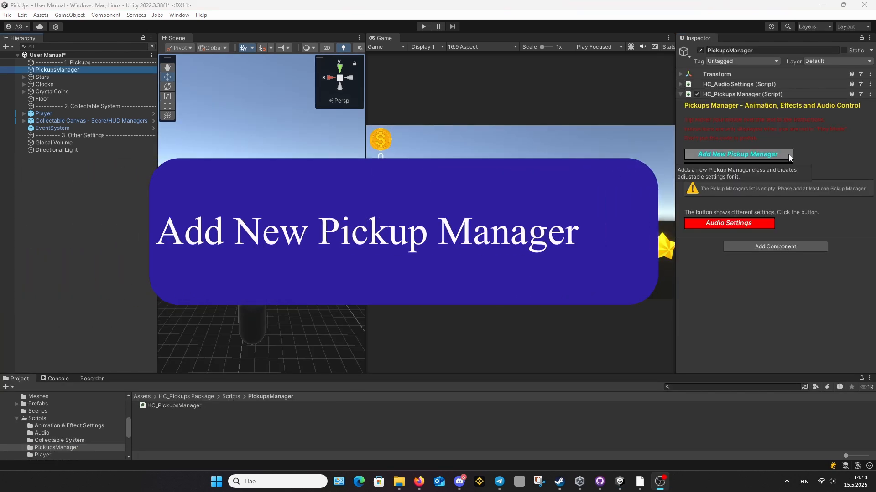
- Add three new pickup managers to the PickupsManager object
left_click(788, 155)
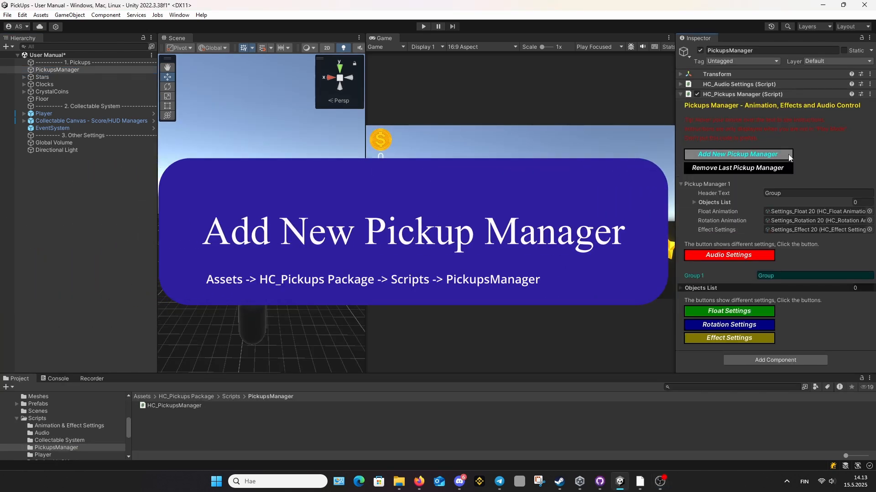
left_click(788, 154)
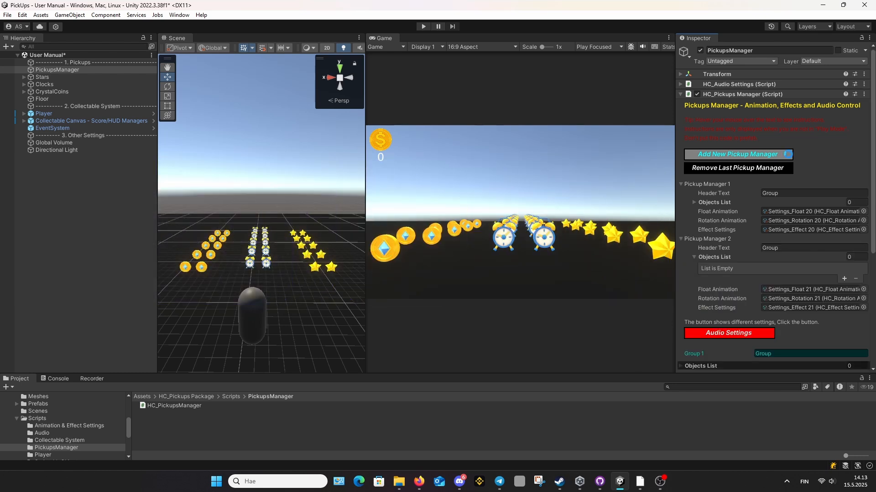
left_click(787, 154)
scroll(841, 152, "down", 3)
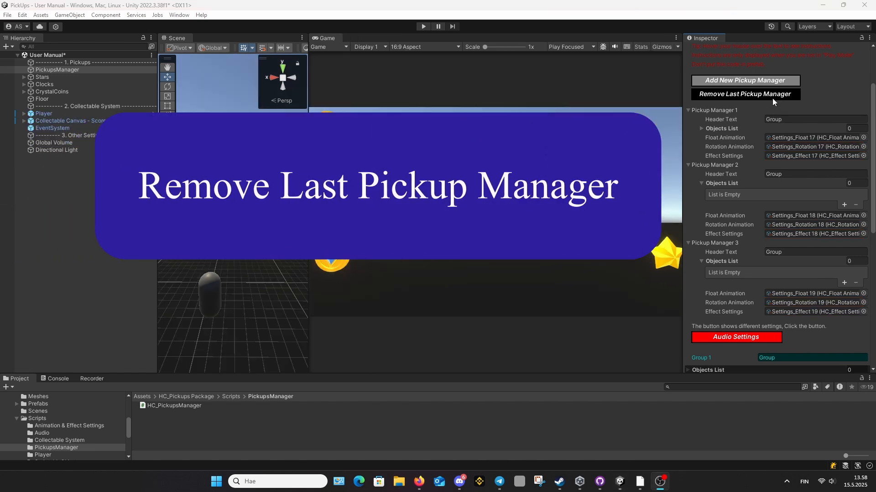
- Remove the last pickup manager three times to clear the manager list
left_click(762, 98)
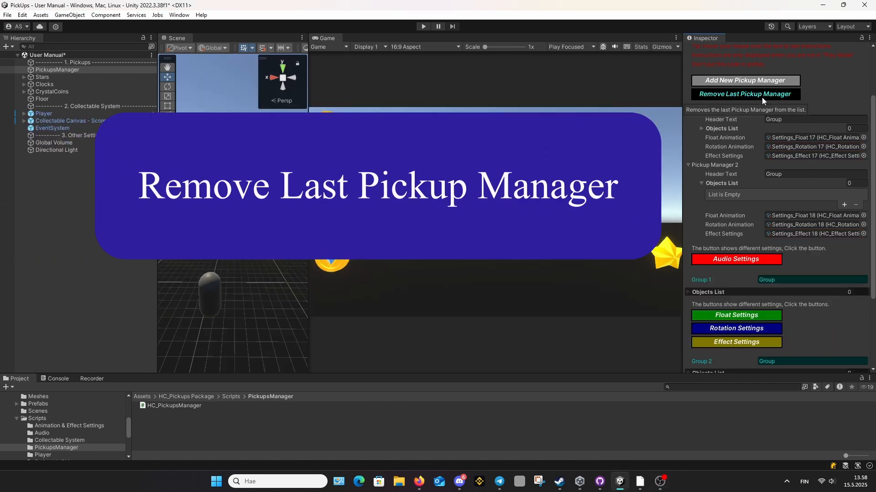
left_click(767, 97)
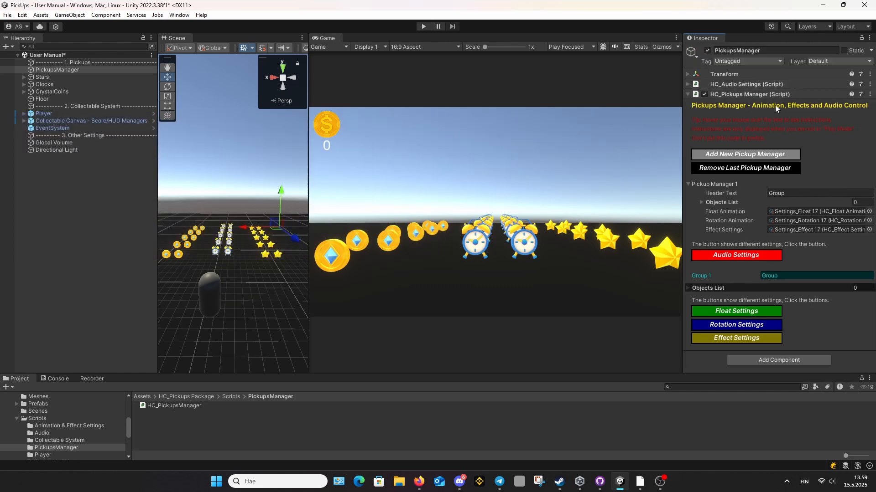
left_click(770, 170)
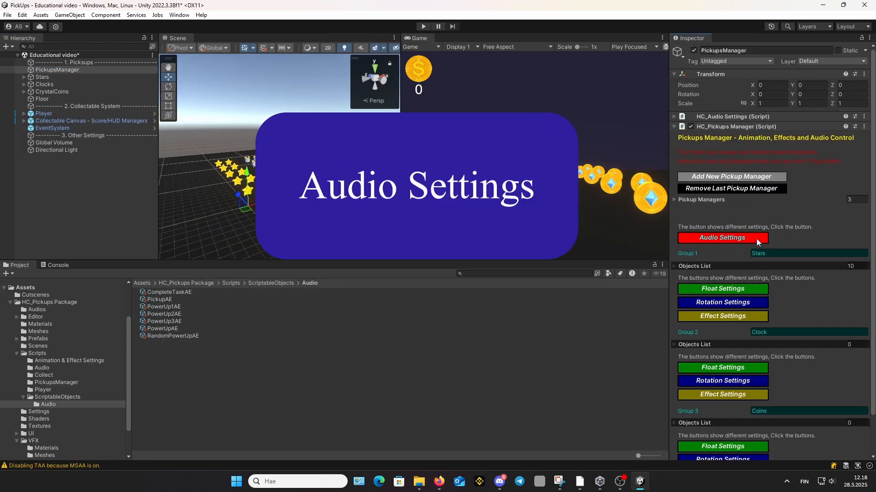
- Enter Play mode and play the audio events at index 0 and index 1 from the PickupsManager's audio settings
left_click(756, 239)
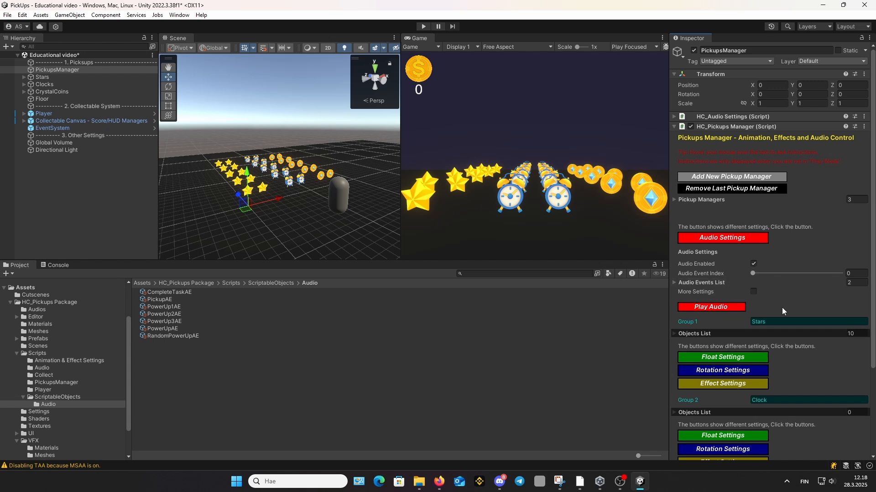
left_click(674, 282)
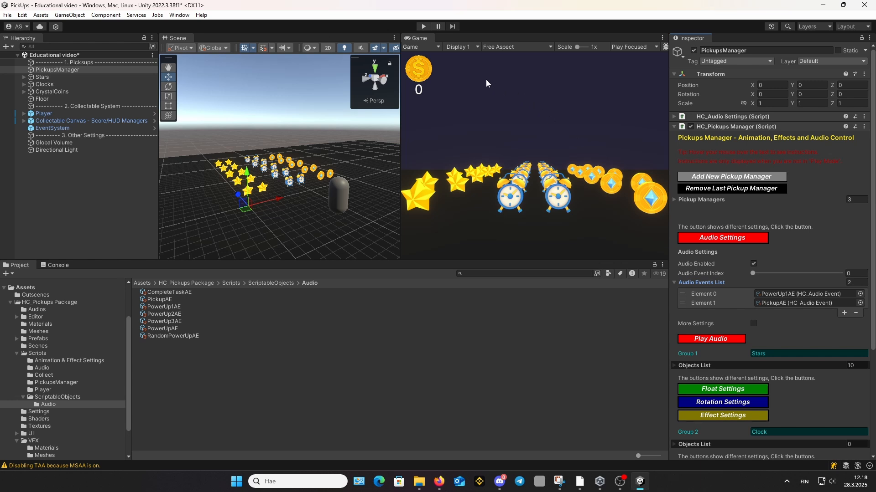
left_click(424, 27)
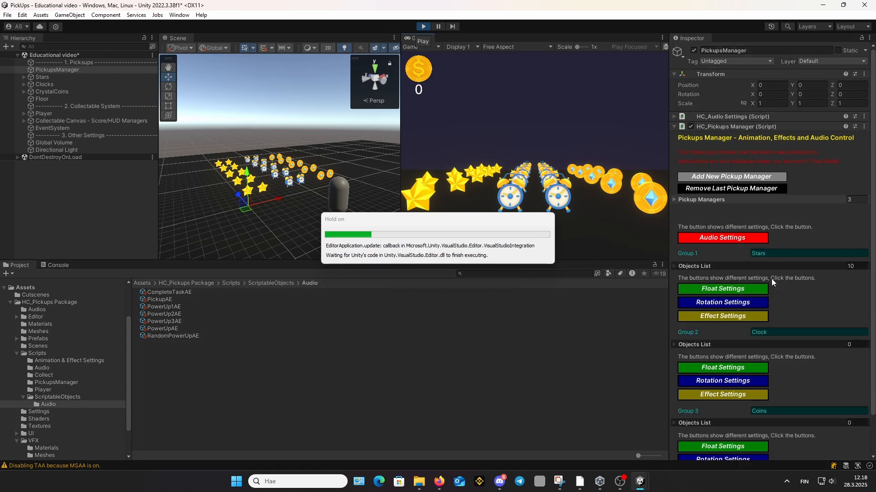
left_click(741, 238)
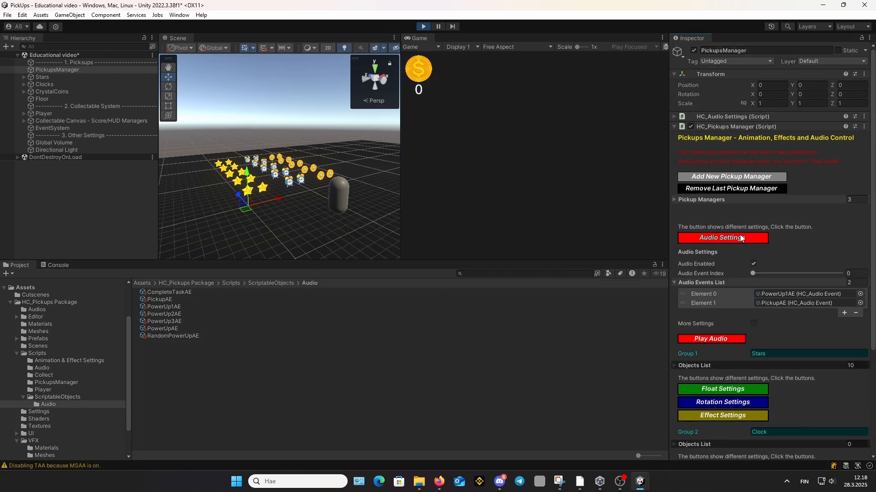
left_click(712, 339)
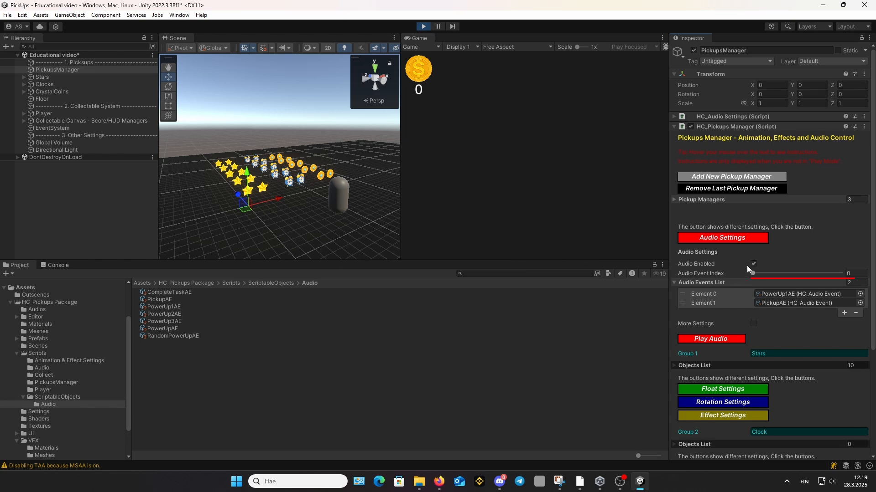
left_click_drag(752, 274, 776, 275)
left_click(722, 341)
- Enable More Settings for the audio events and set PowerUp1AE's volume to 100
left_click(754, 323)
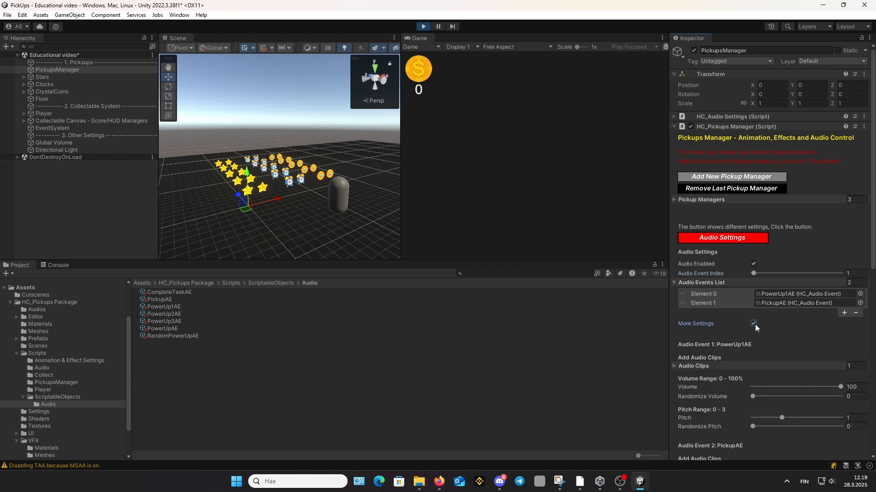
left_click(753, 323)
left_click(753, 323)
scroll(773, 317, "down", 5)
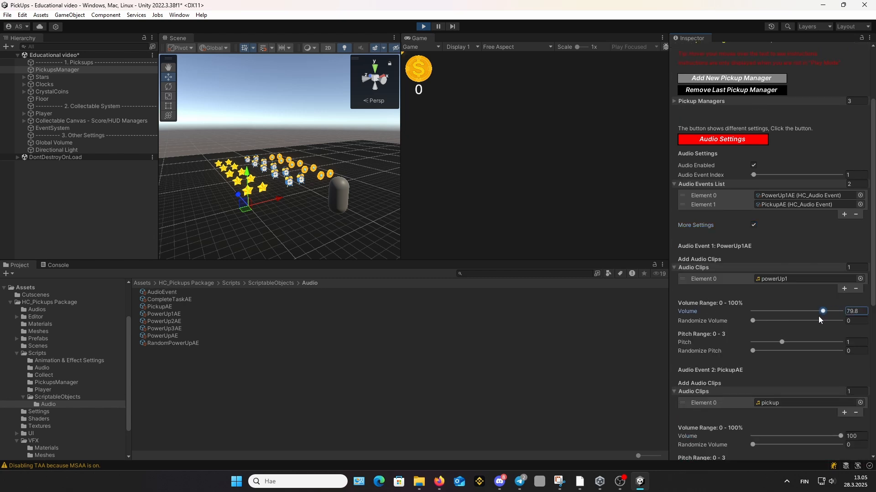
mouse_move(818, 317)
left_mouse_down()
mouse_move(750, 316)
mouse_move(835, 314)
left_mouse_up()
- Set PowerUp1AE's pitch to 2
left_click_drag(782, 342, 833, 345)
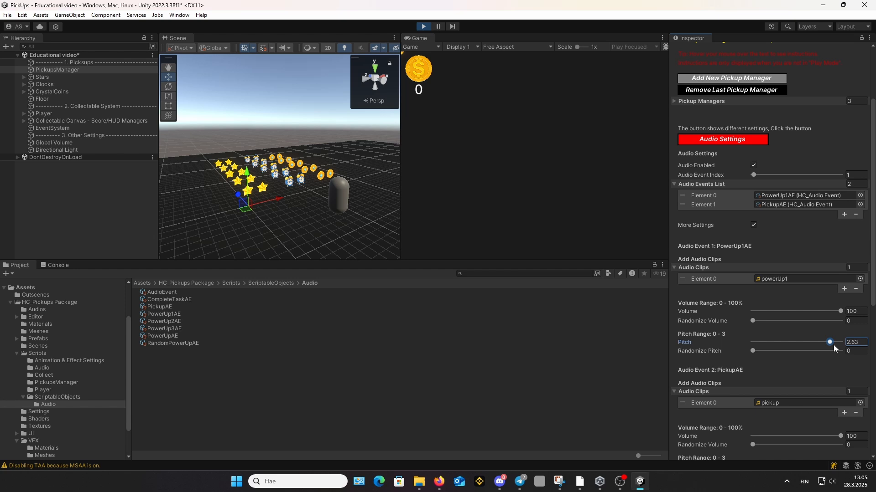
left_click(859, 343)
type("2")
- Set the Audio Event Index to 0
scroll(750, 351, "down", 2)
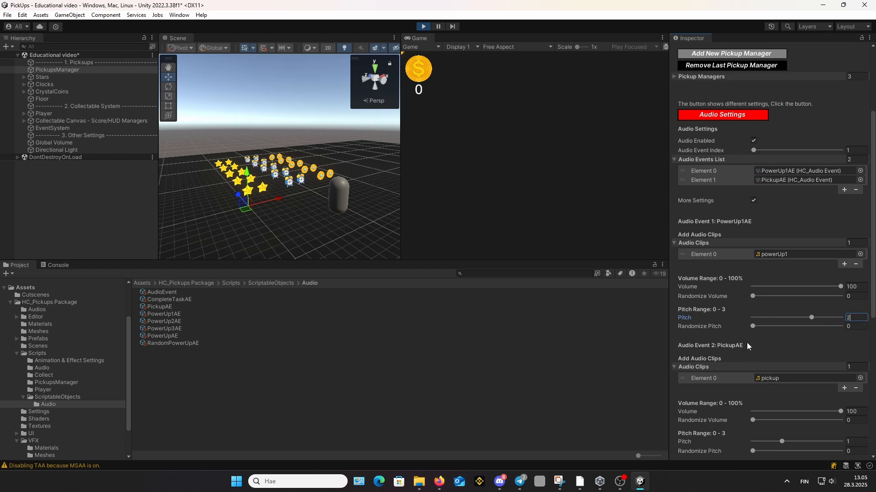
left_click(752, 126)
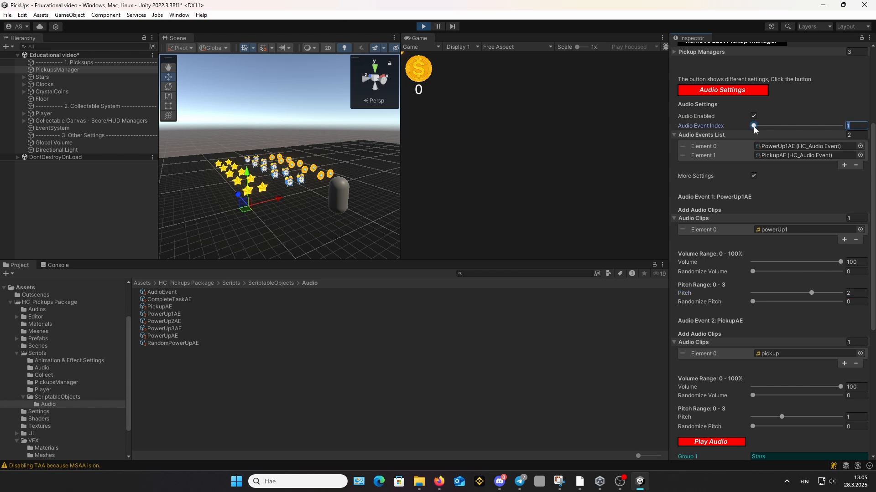
scroll(755, 345, "down", 1)
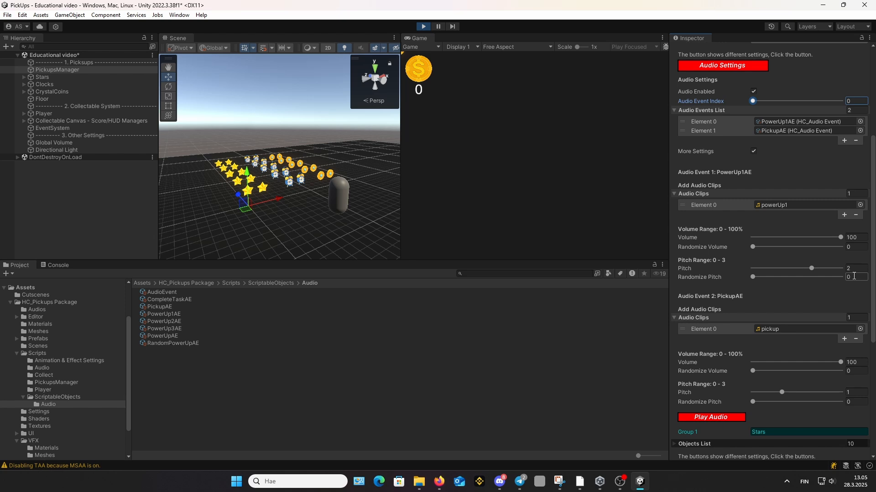
- Set PowerUp1AE's Randomize Pitch to 0.3 and increase its Randomize Volume
left_click(854, 276)
type("0.3")
left_click_drag(753, 247, 853, 248)
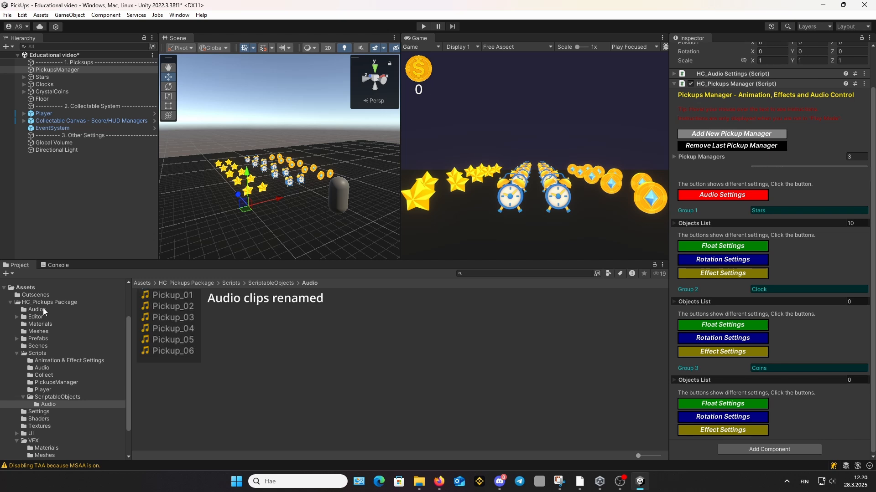
- Look through the package's Audios folder and the Audio folder inside ScriptableObjects
left_click(43, 310)
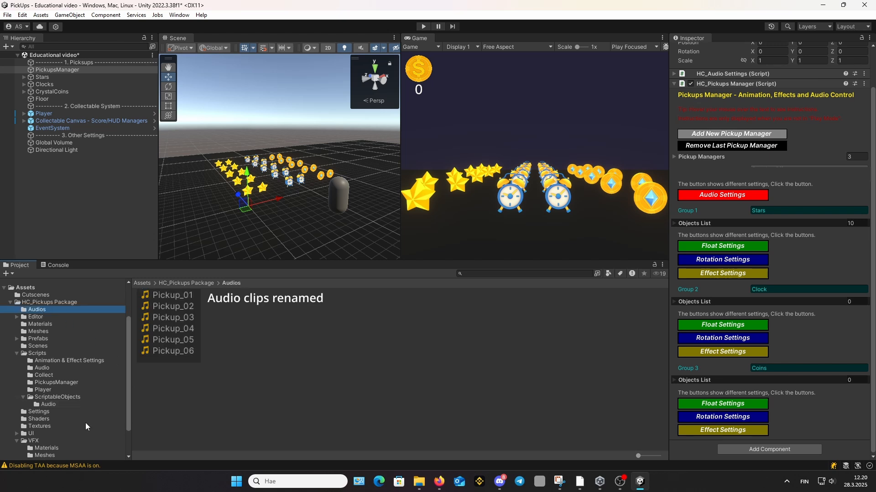
left_click(57, 397)
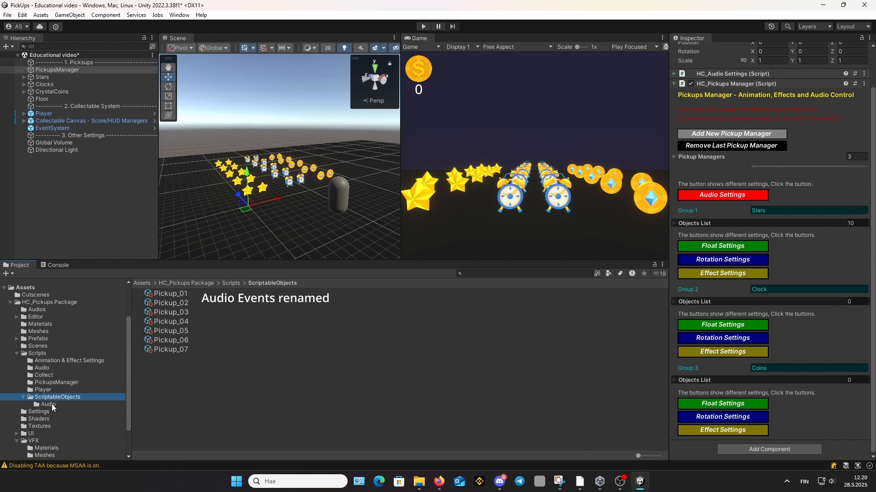
left_click(48, 404)
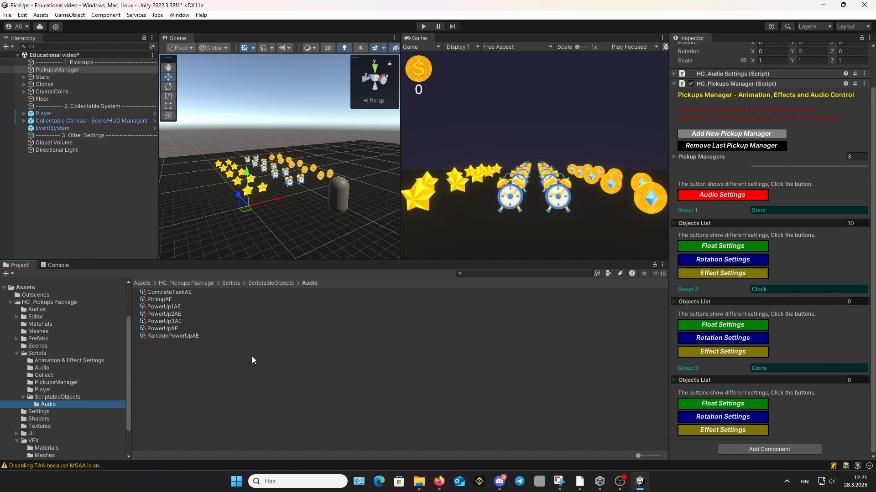
right_click(296, 335)
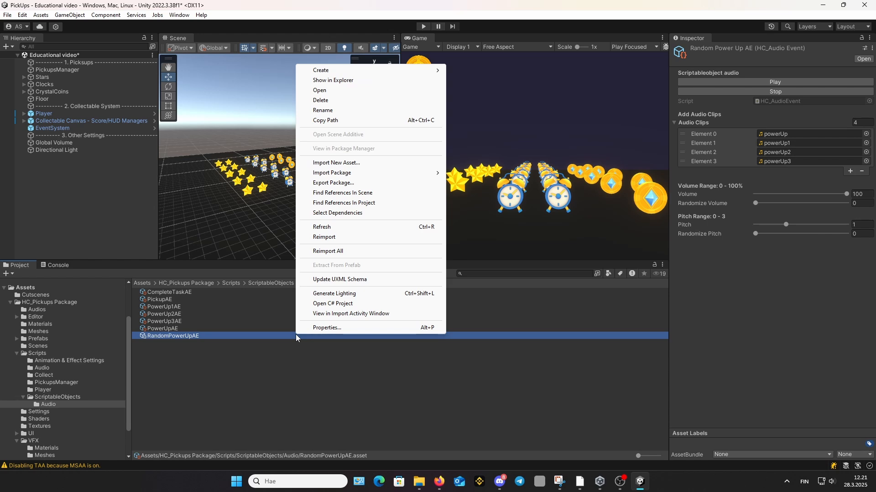
right_click(242, 386)
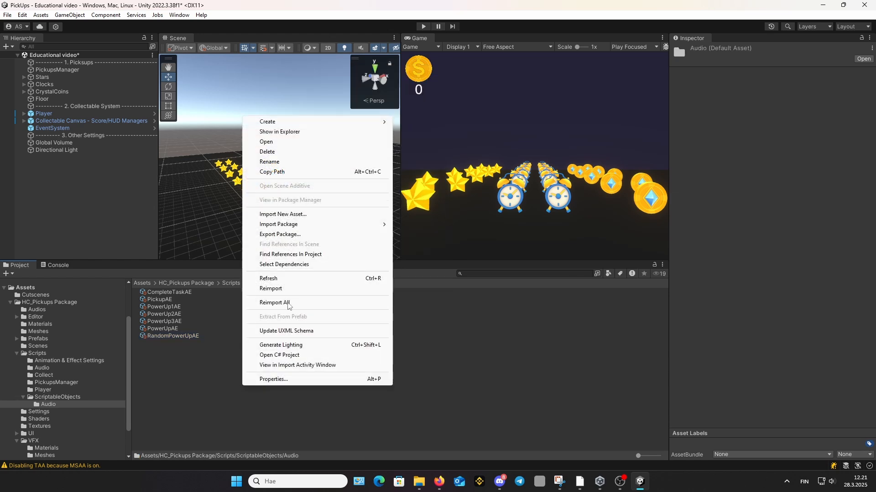
mouse_move(356, 124)
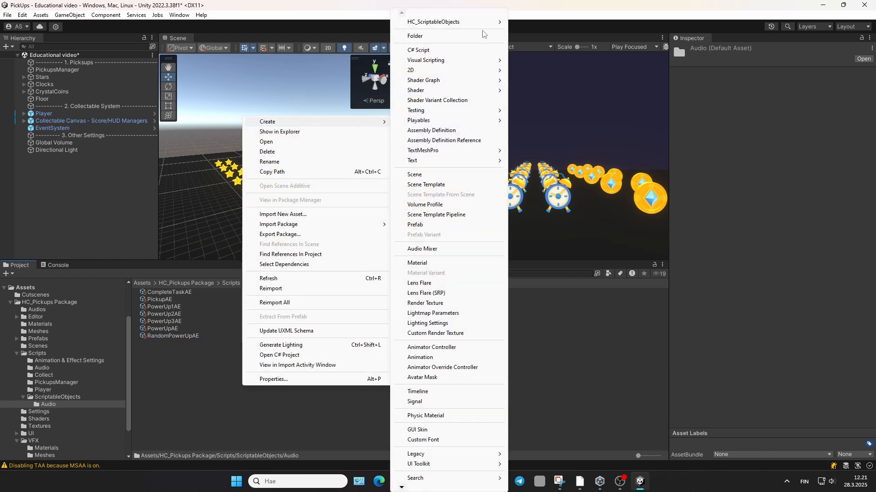
- Create an AudioEvent scriptable object in the ScriptableObjects Audio folder, keeping the default name AudioEvent
mouse_move(487, 25)
mouse_move(538, 35)
left_click(41, 15)
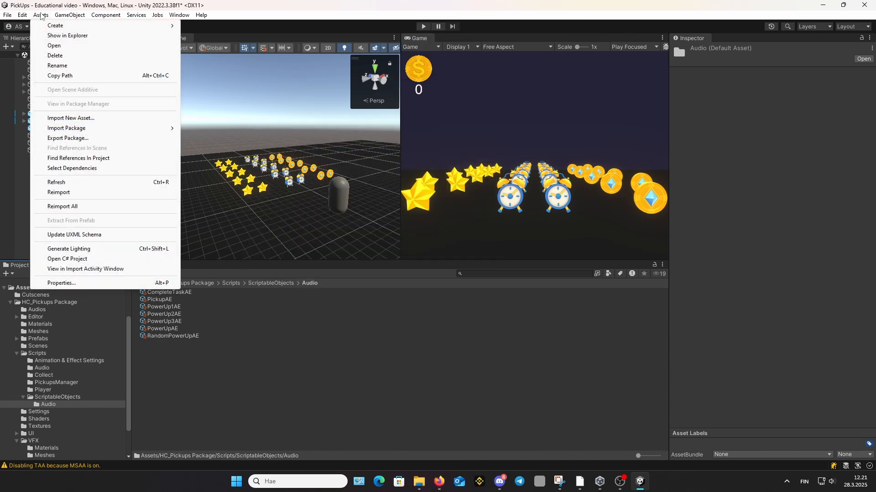
mouse_move(82, 27)
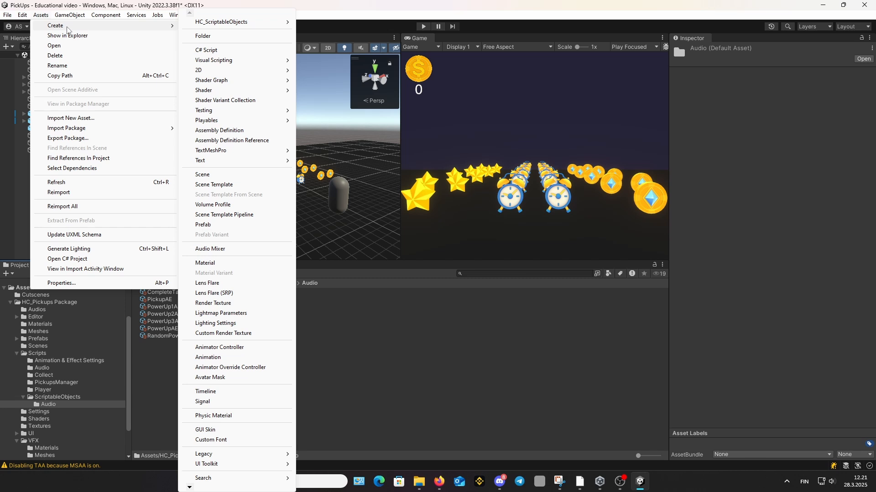
mouse_move(246, 23)
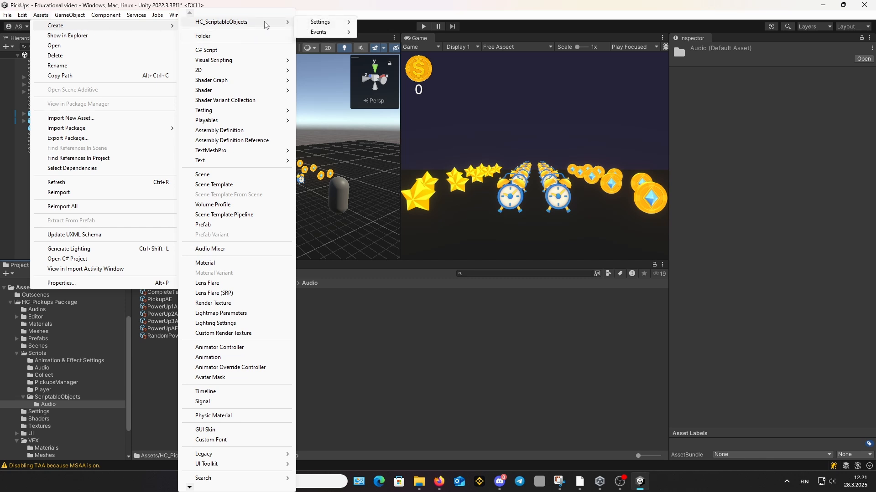
mouse_move(328, 33)
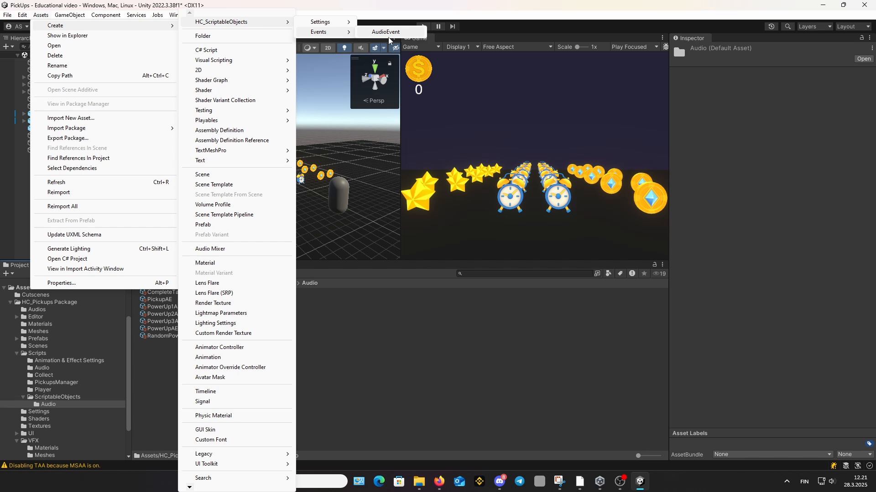
left_click(397, 35)
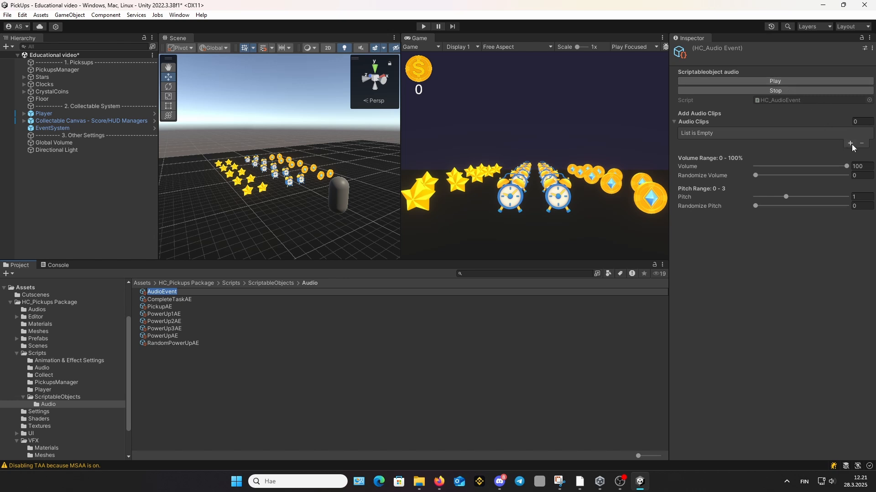
key("Return")
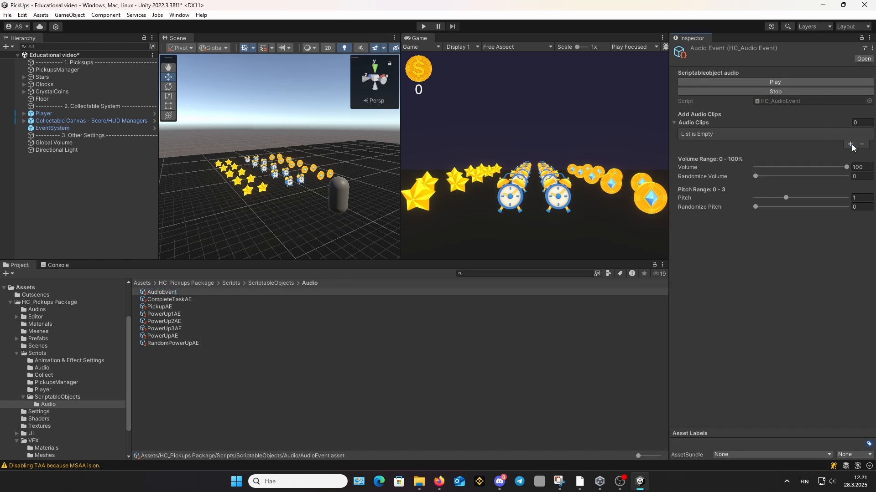
- Add the completeTask clip to the AudioEvent's audio clips and preview its sound
left_click(851, 145)
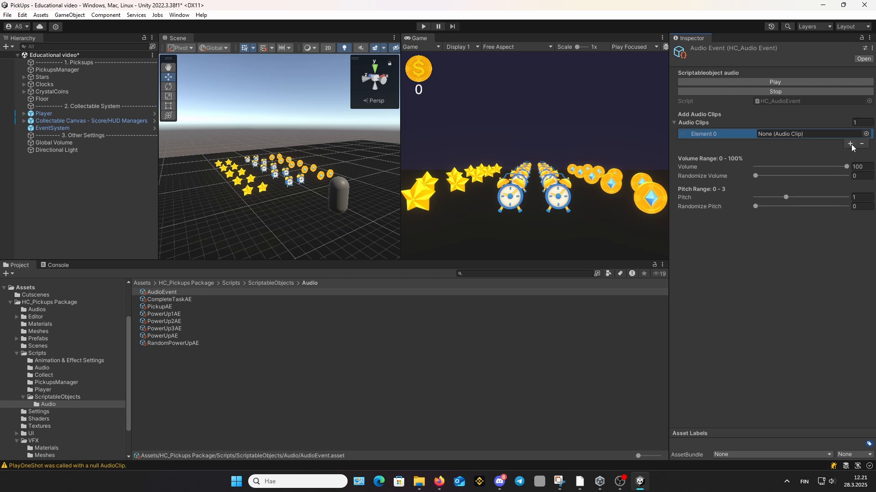
left_click(865, 134)
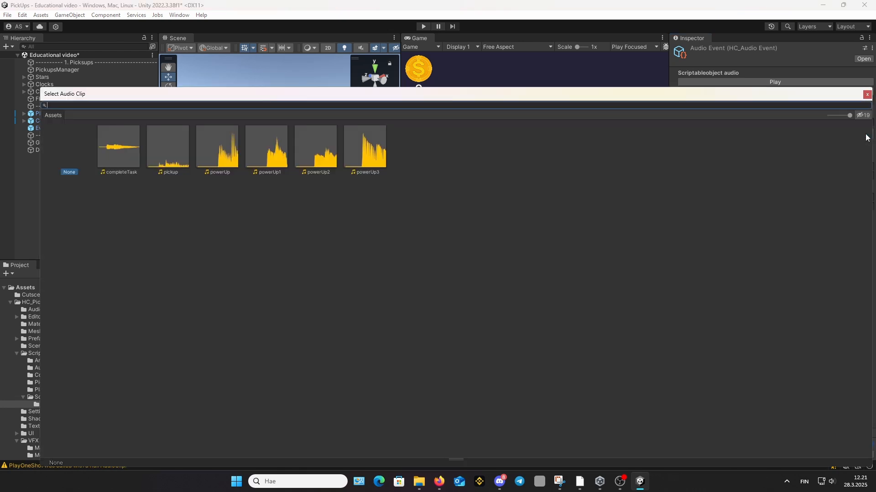
double_click(133, 145)
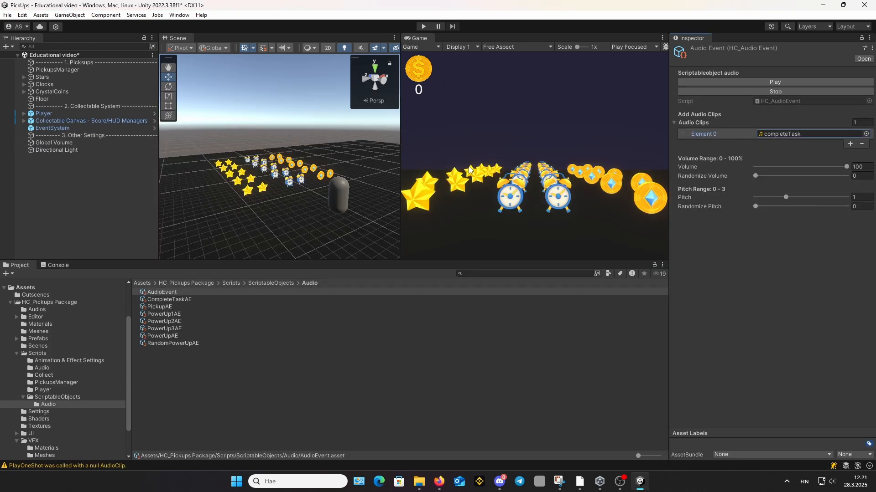
left_click(782, 83)
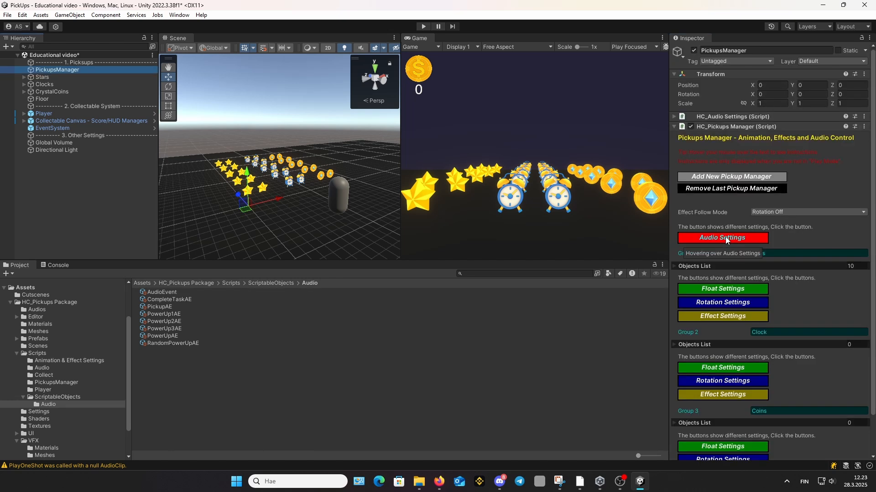
- Add a third entry to the PickupsManager's Audio Events List and assign AudioEvent to it
left_click(725, 236)
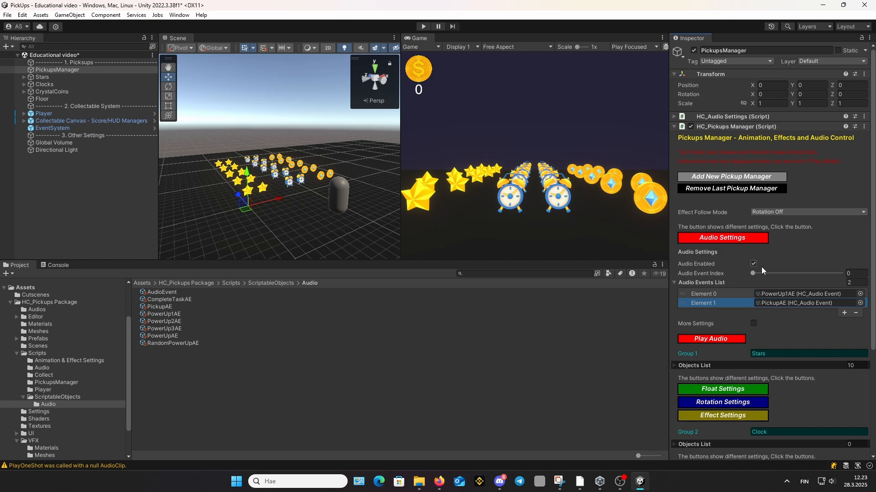
left_click(844, 313)
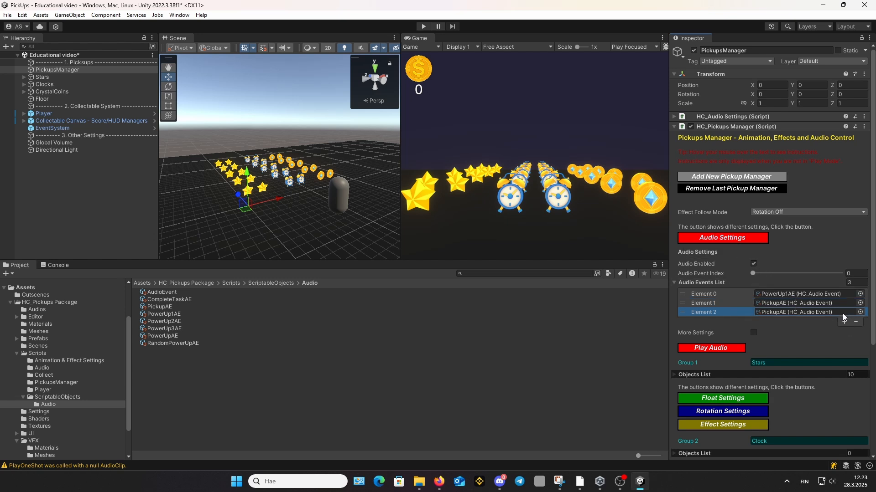
left_click(860, 312)
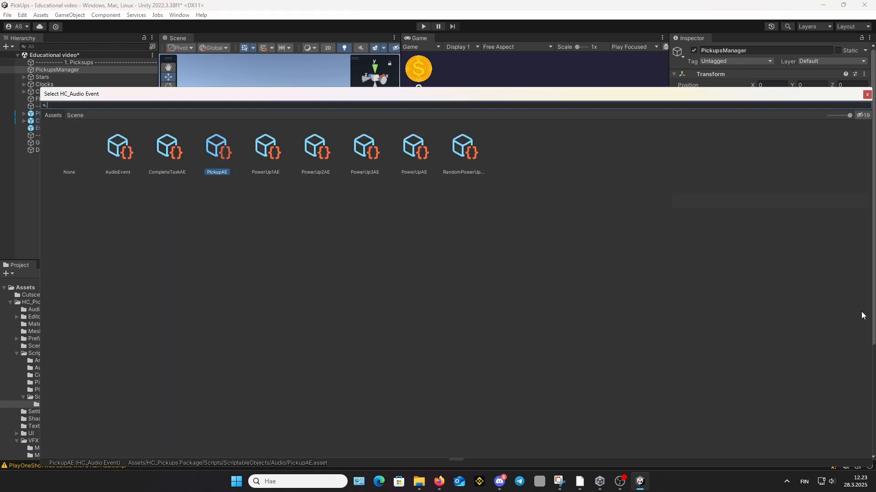
double_click(121, 150)
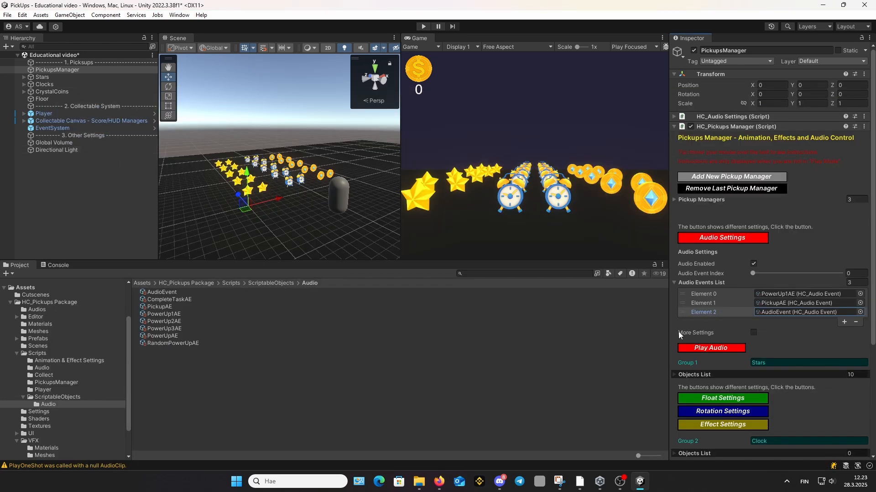
- Add two more entries to the Audio Events List and assign PowerUpAE to Element 3 and RandomPowerUpAE to Element 4
left_click(844, 322)
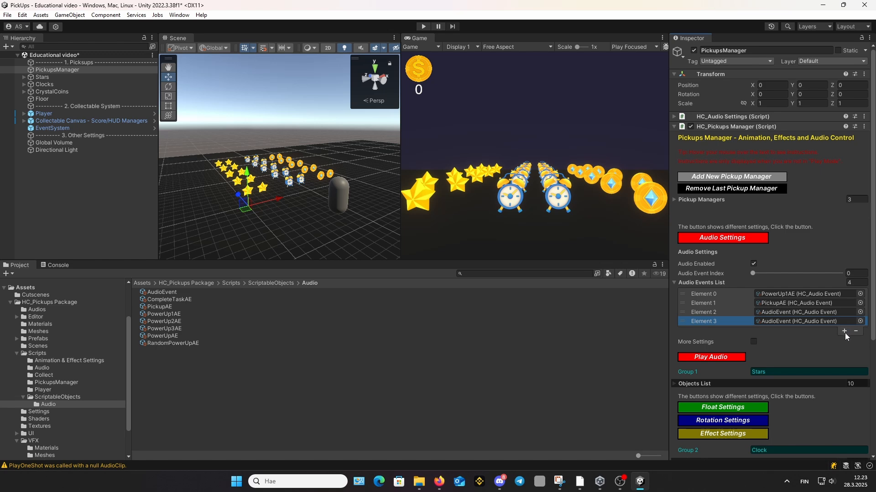
left_click(845, 332)
left_click(858, 324)
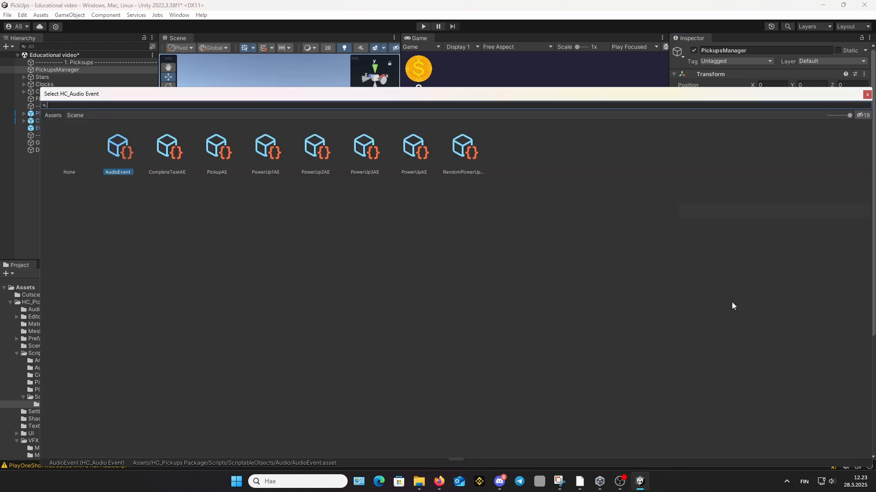
double_click(415, 150)
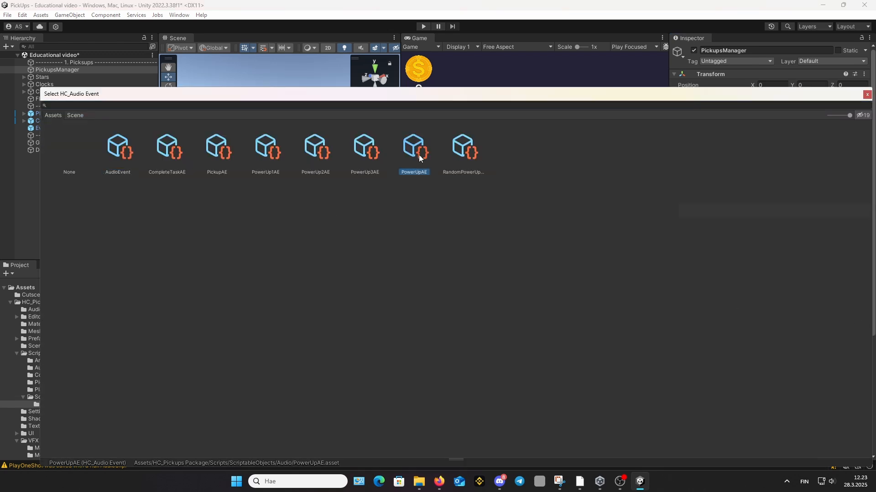
left_click(860, 330)
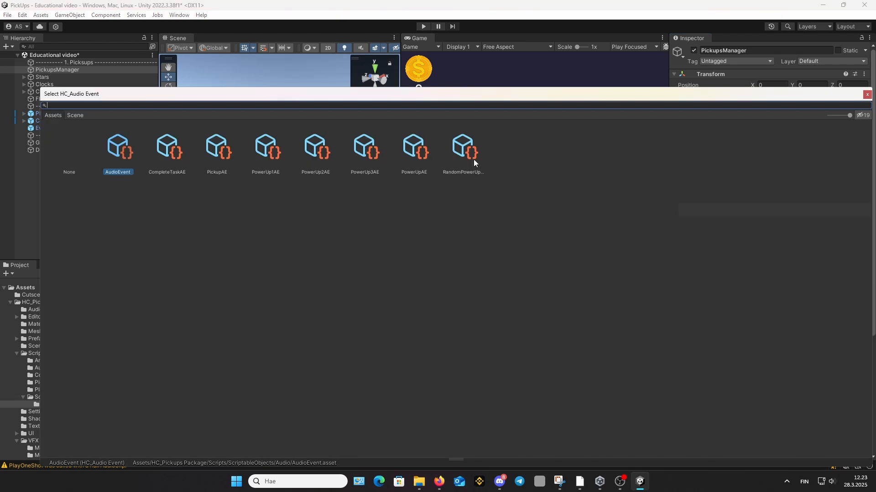
double_click(472, 157)
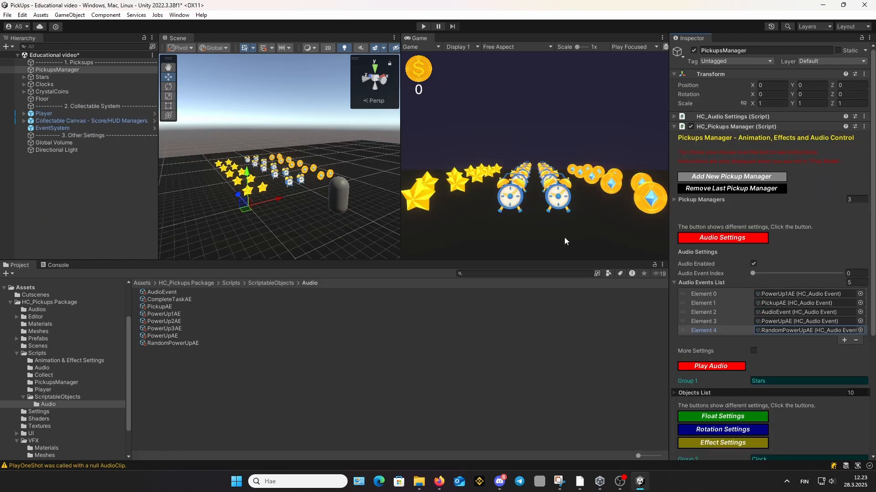
- Set the Audio Event Index to 2 and start Play mode
left_click(762, 274)
type("2")
left_click(423, 26)
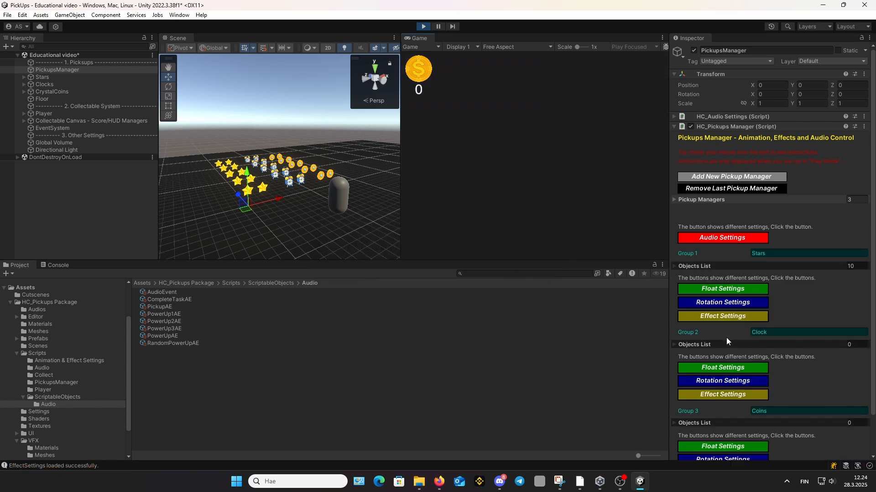
- Reopen the PickupsManager's audio settings during Play mode and set the Audio Event Index to 3
left_click(726, 237)
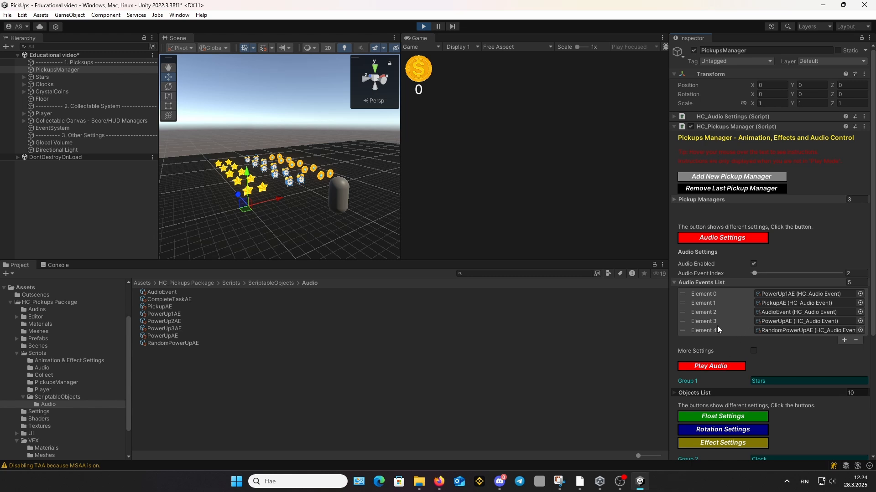
left_click(853, 272)
type("3")
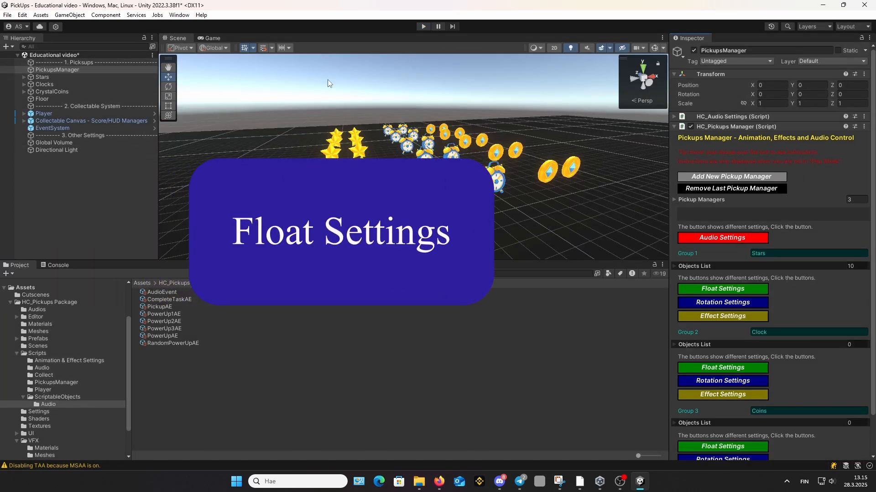
- Run the scene in Play mode with the Scene view showing and enable the float animation for the Stars group
left_click(423, 26)
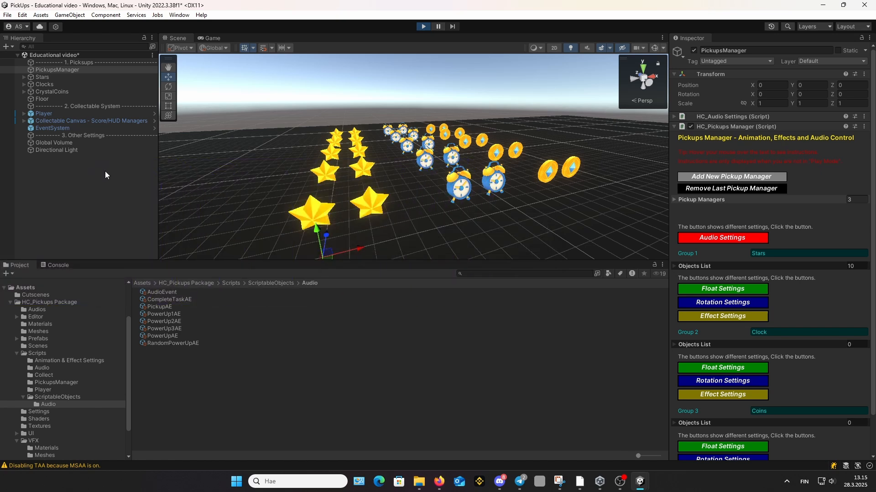
left_click(179, 38)
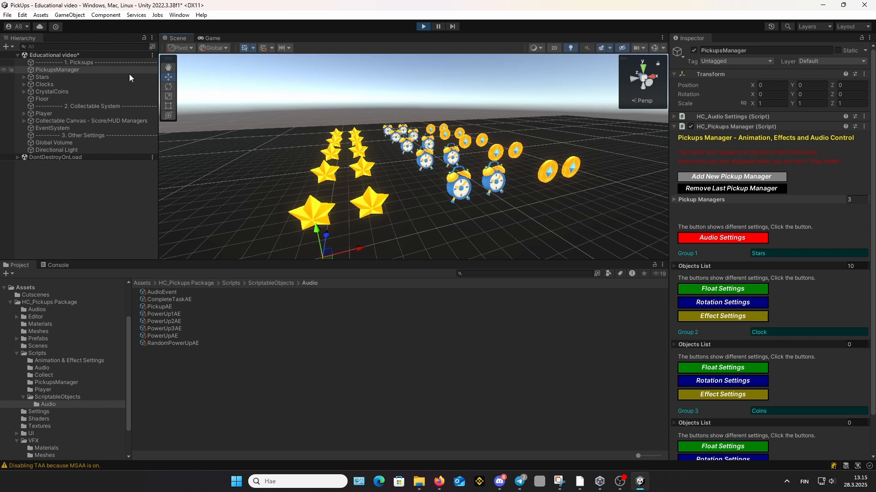
left_click(733, 290)
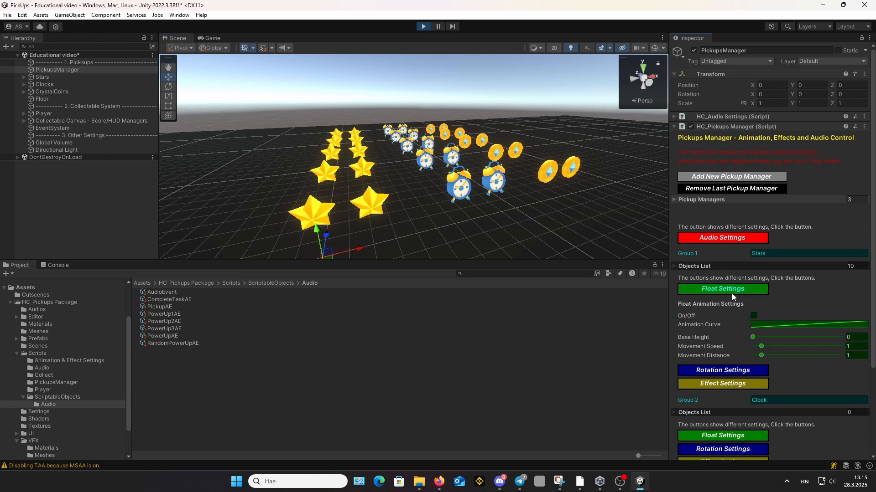
scroll(784, 347, "down", 5)
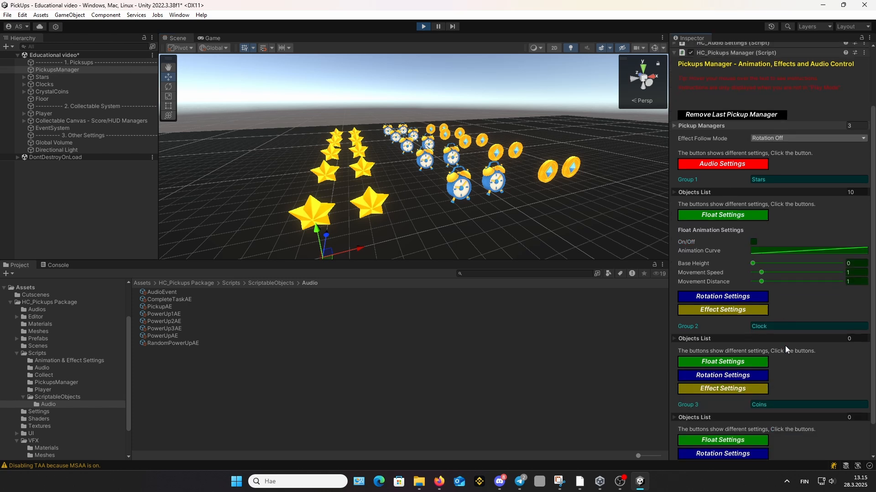
scroll(785, 349, "down", 1)
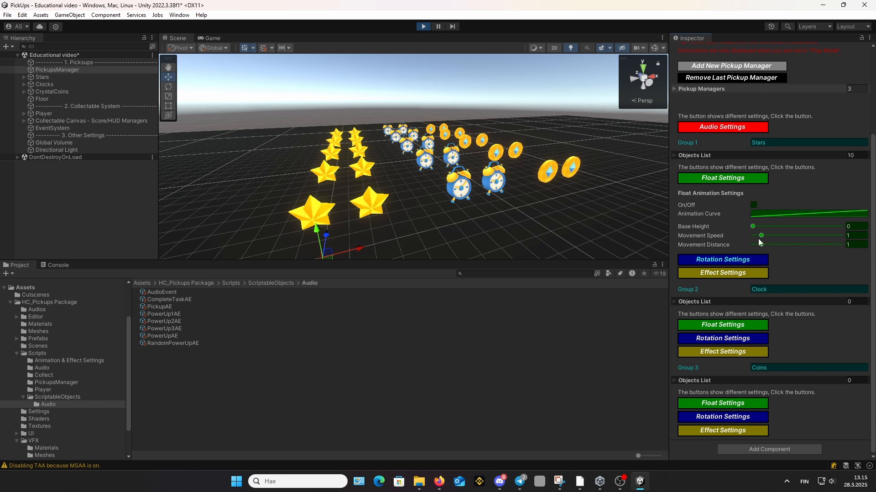
left_click(754, 205)
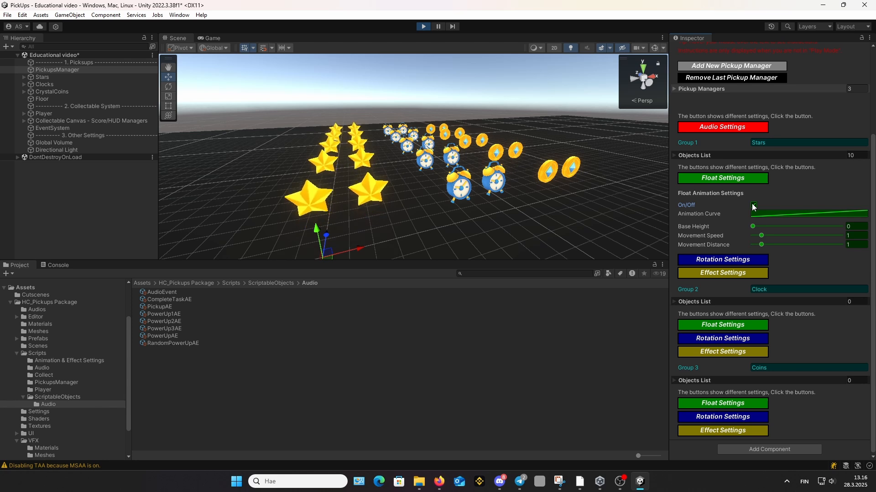
- Try the ease-in and ease-out presets for the Stars' float animation curve and settle on the S-shaped ease-in-out preset
left_click(788, 213)
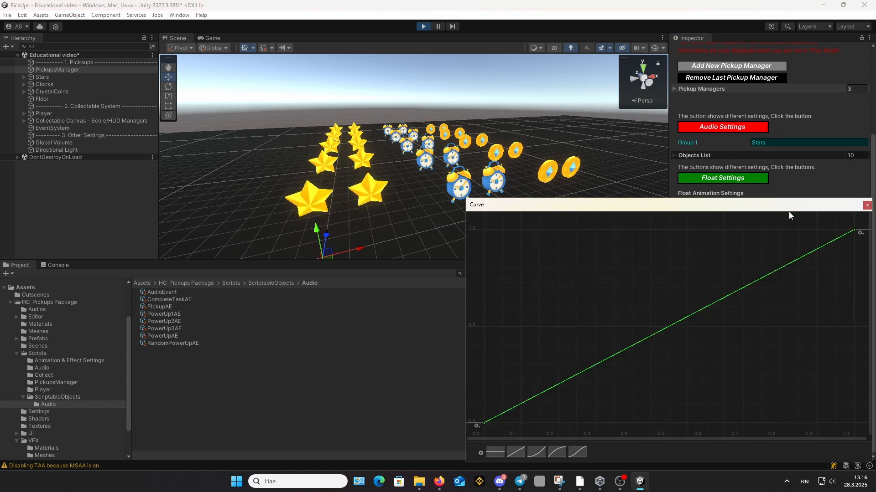
left_click(537, 452)
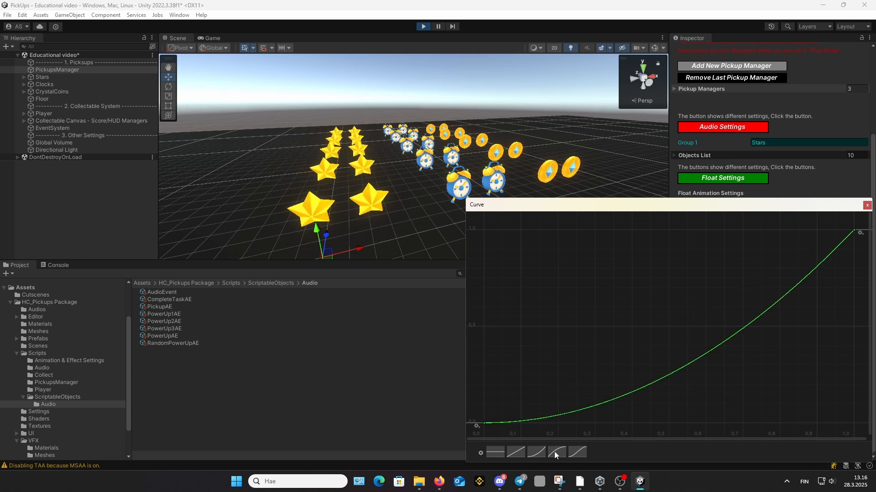
left_click(560, 451)
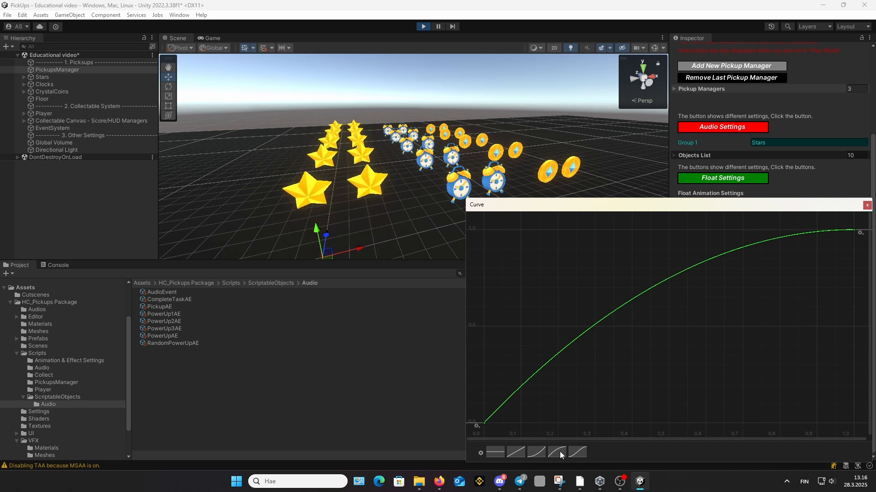
left_click(578, 452)
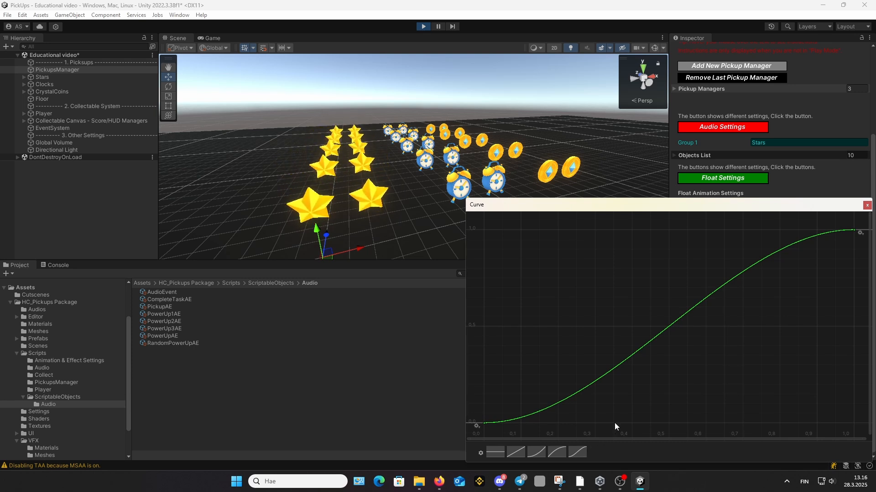
left_click(867, 205)
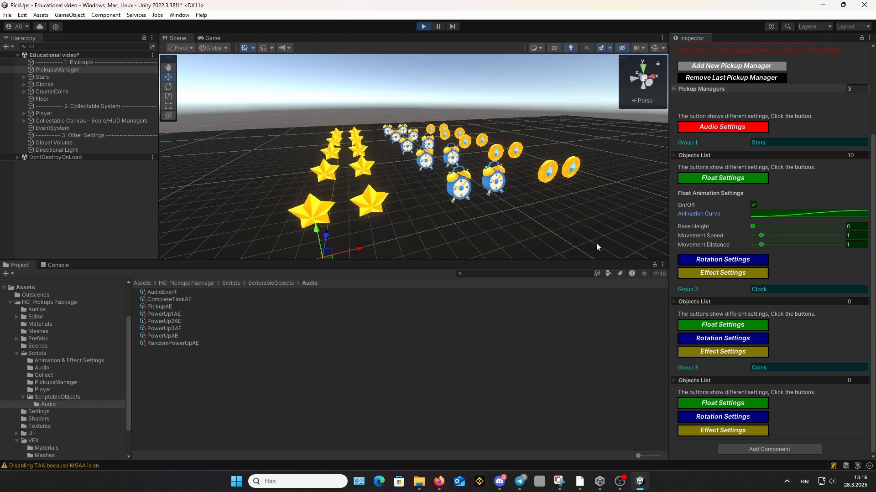
- Try Base Height values of 1.92 and 1 for the Stars' float animation and return it to 0
scroll(524, 200, "down", 5)
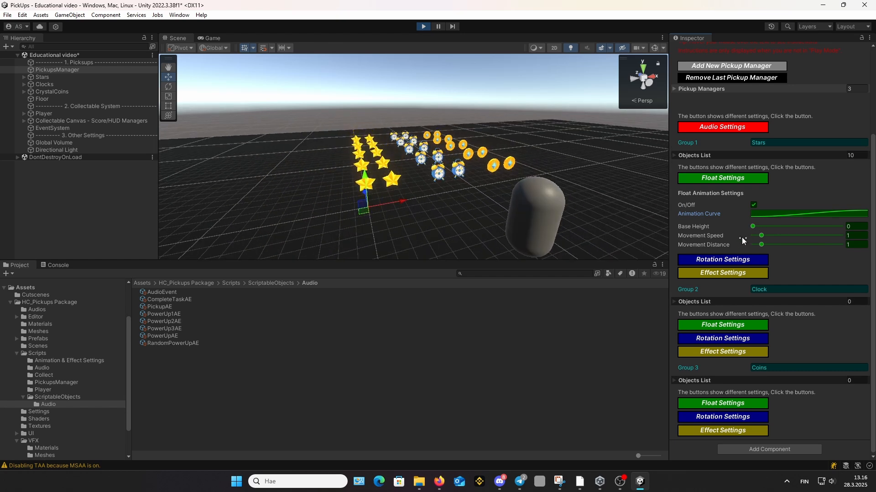
left_click_drag(753, 227, 765, 230)
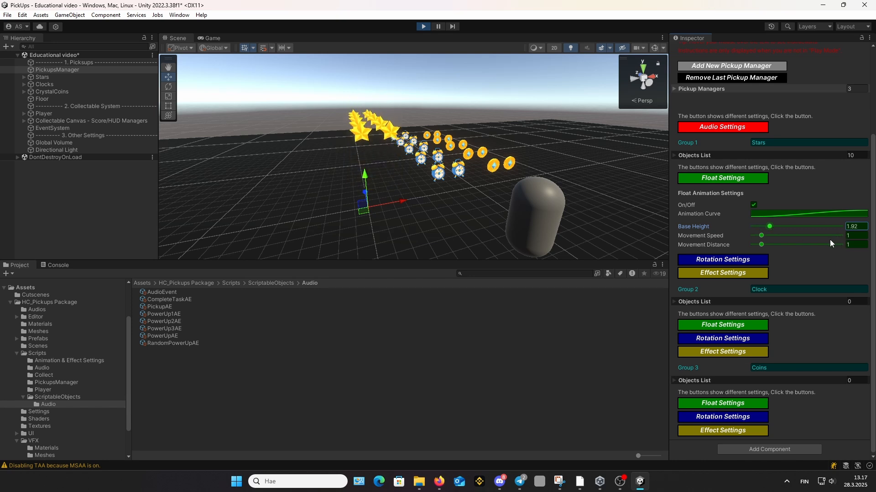
left_click(859, 226)
type("1")
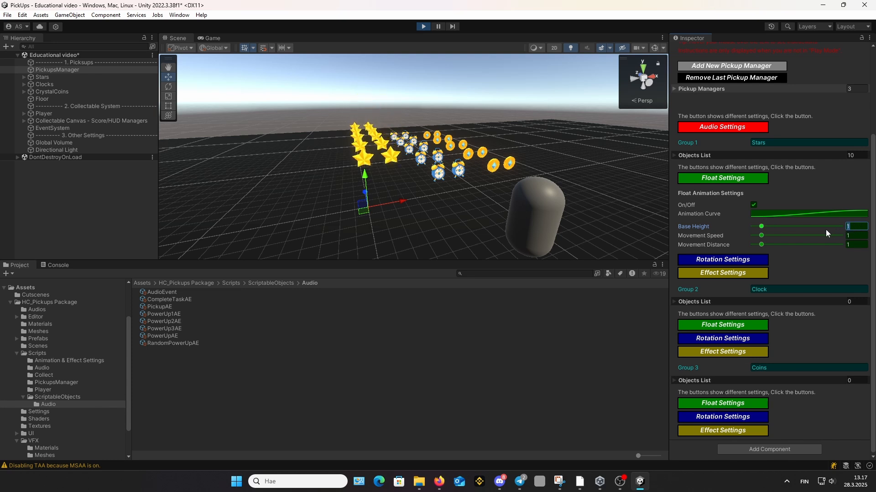
type("0")
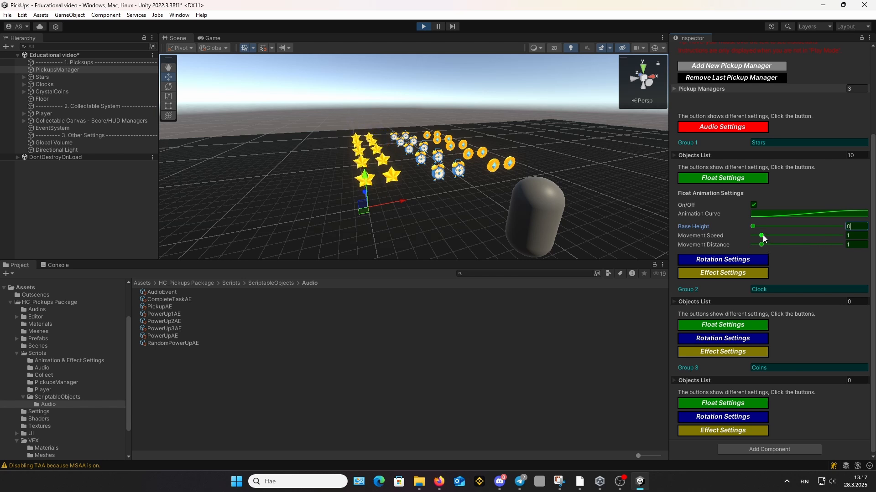
- Lower the Movement Speed of the Stars' float animation and set it to 0.5
mouse_move(761, 235)
left_mouse_down()
mouse_move(825, 242)
mouse_move(756, 240)
left_mouse_up()
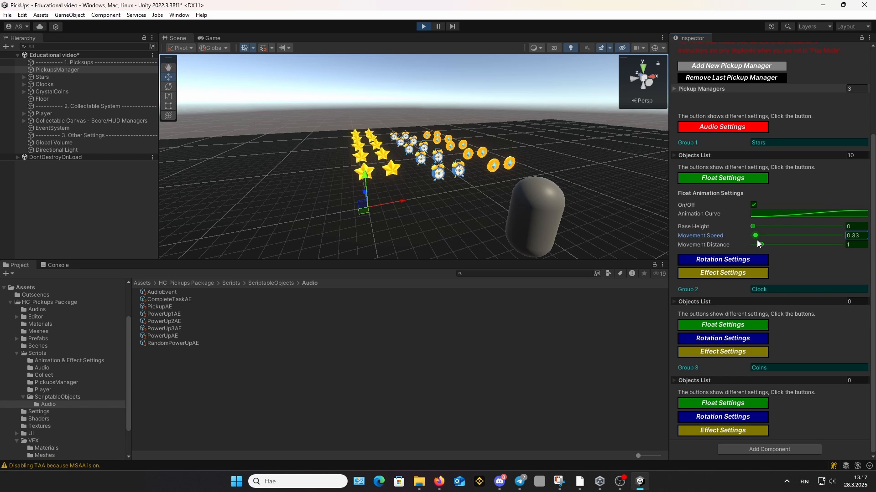
left_click(859, 237)
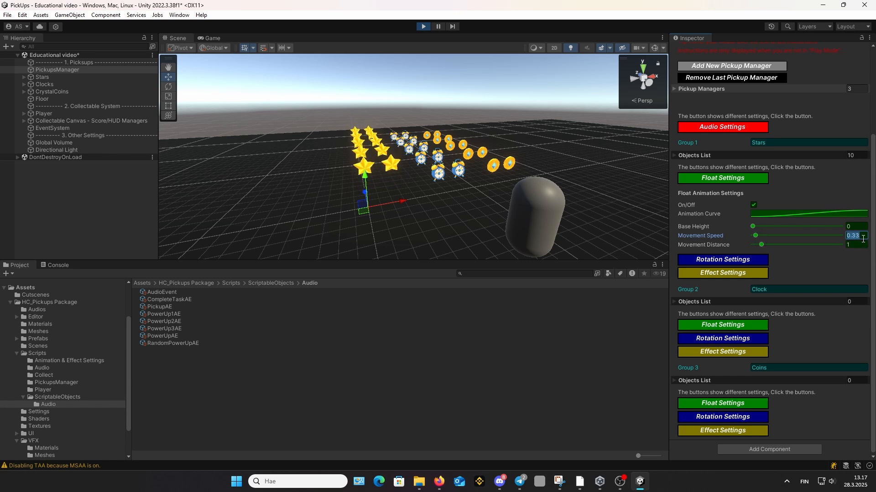
left_click(862, 238)
key("BackSpace")
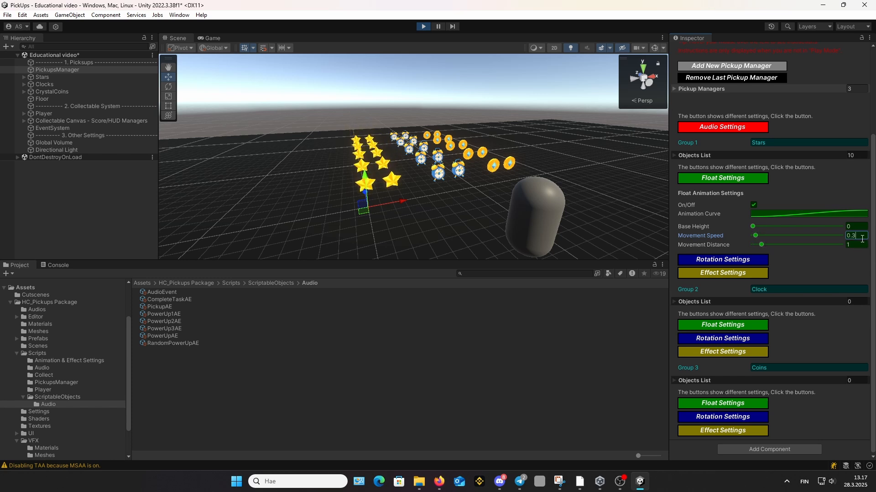
key("BackSpace")
type("5")
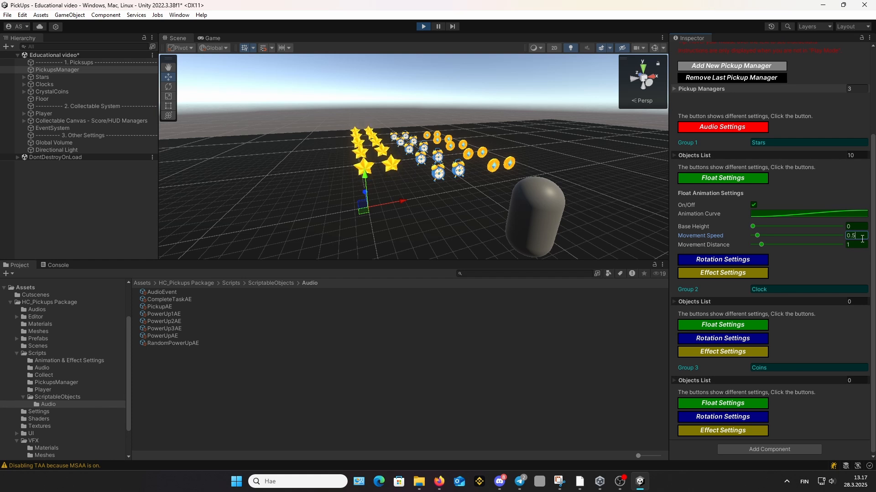
- Try larger Movement Distances for the Stars, set the distance to 0.3, and toggle their float animation
left_click_drag(762, 244, 795, 246)
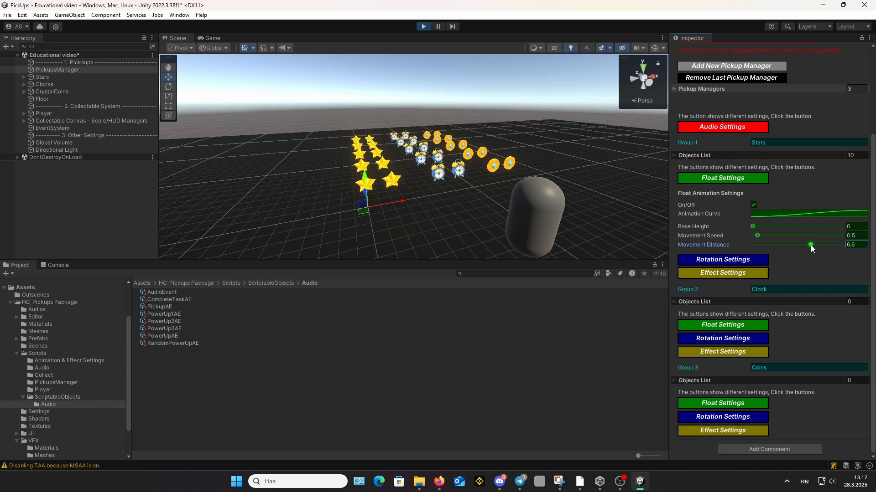
left_click_drag(811, 245, 771, 244)
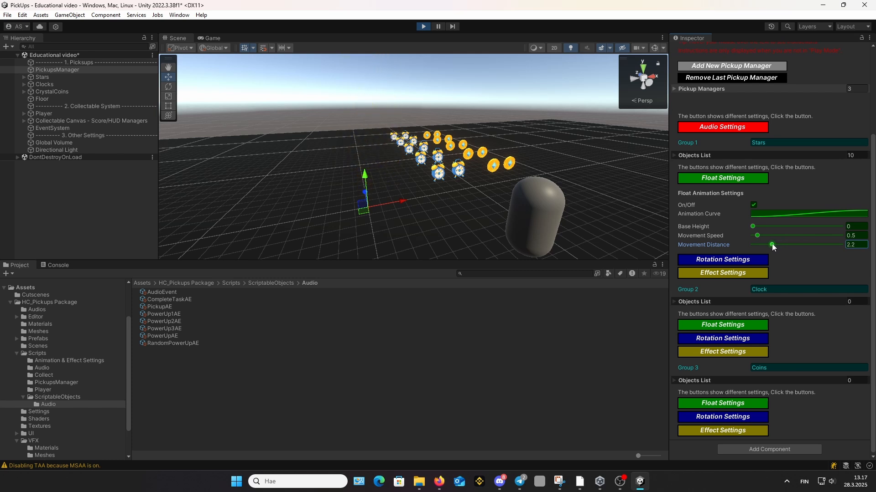
left_click(855, 245)
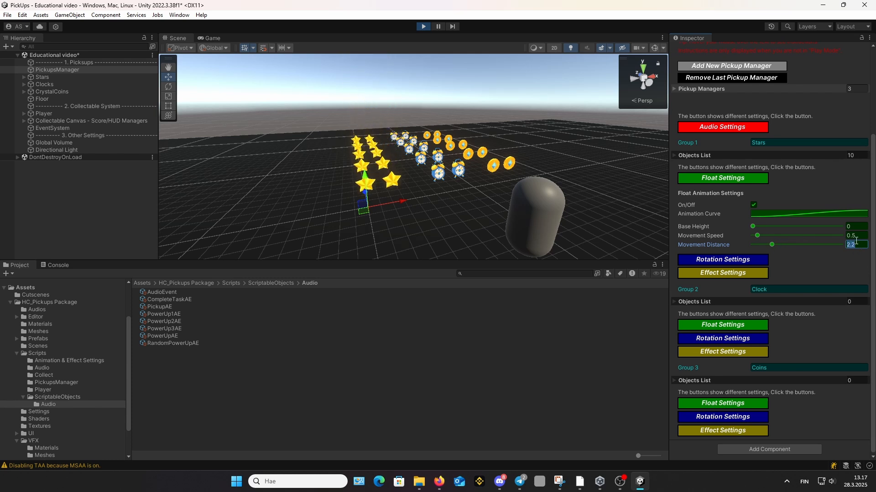
type("0.3")
left_click(754, 209)
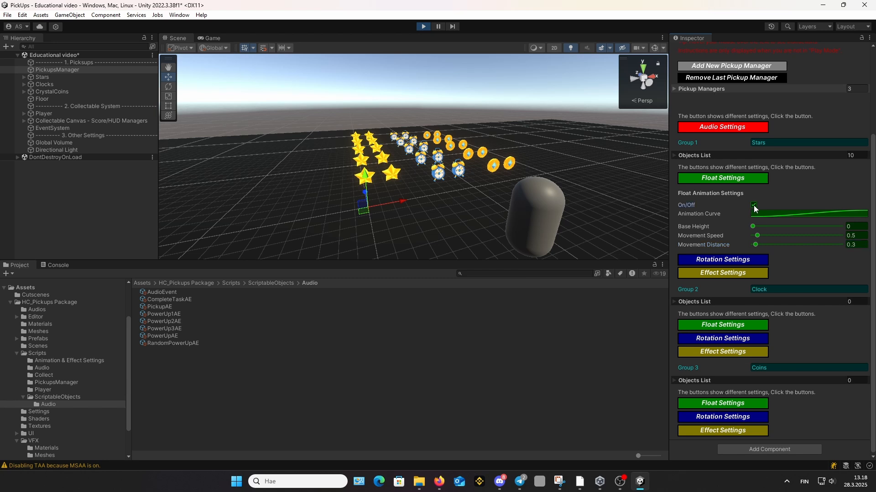
- Switch from the Stars' float settings to their rotation settings and enable the rotation animation
left_click(732, 178)
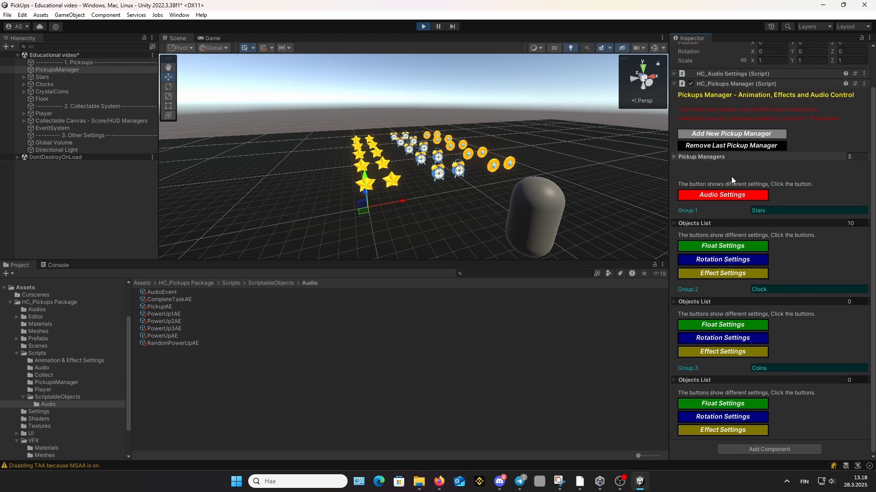
left_click(701, 260)
scroll(706, 256, "down", 3)
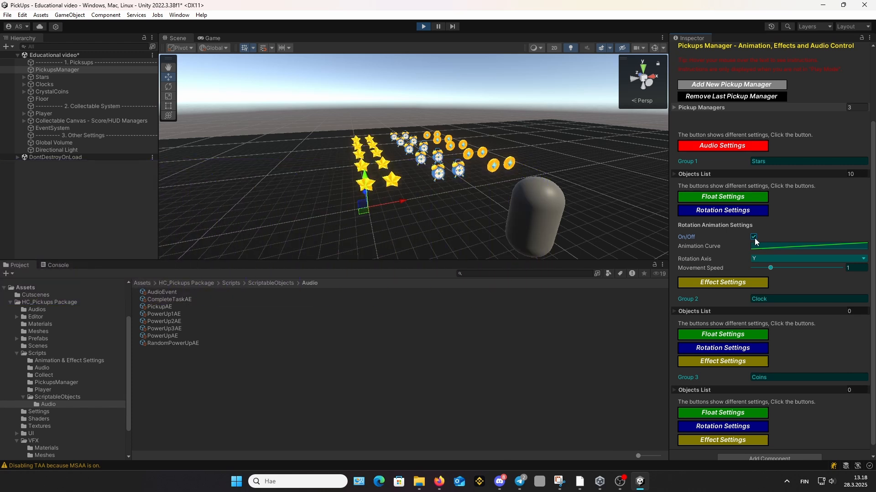
- Try the ease-in and ease-out presets for the Stars' rotation animation curve and settle on the S-shaped ease-in-out preset
left_click(772, 248)
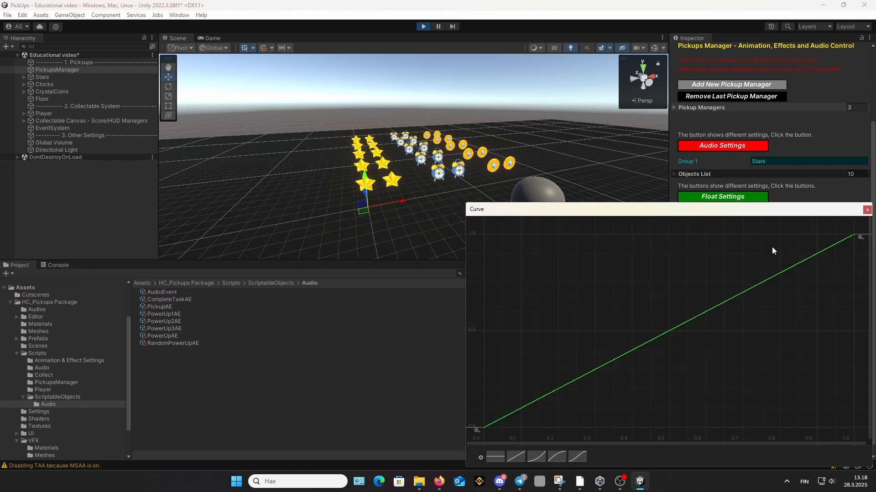
left_click(536, 458)
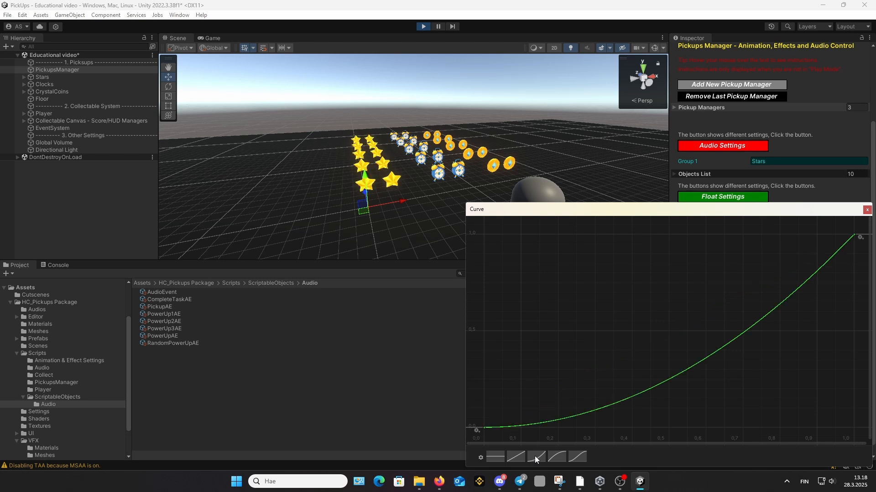
left_click(554, 457)
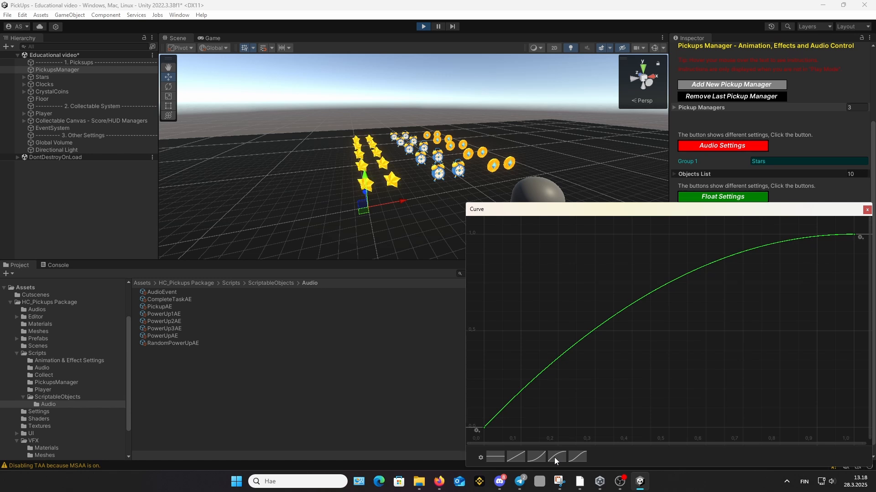
left_click(577, 460)
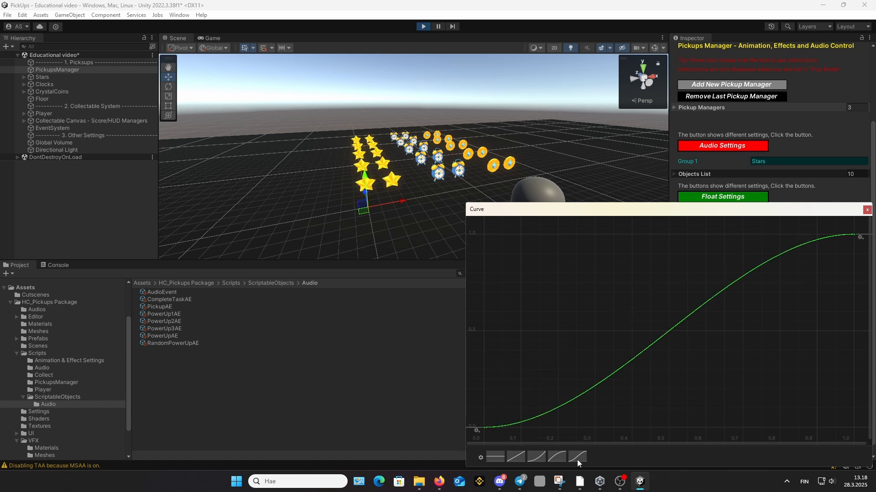
left_click(866, 210)
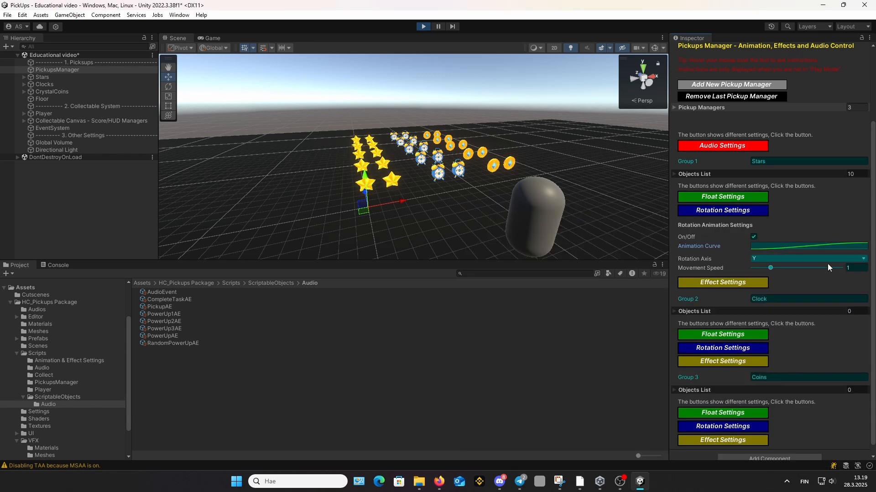
- Try the X and Z rotation axes for the Stars' rotation animation and return the axis to Y
left_click(803, 259)
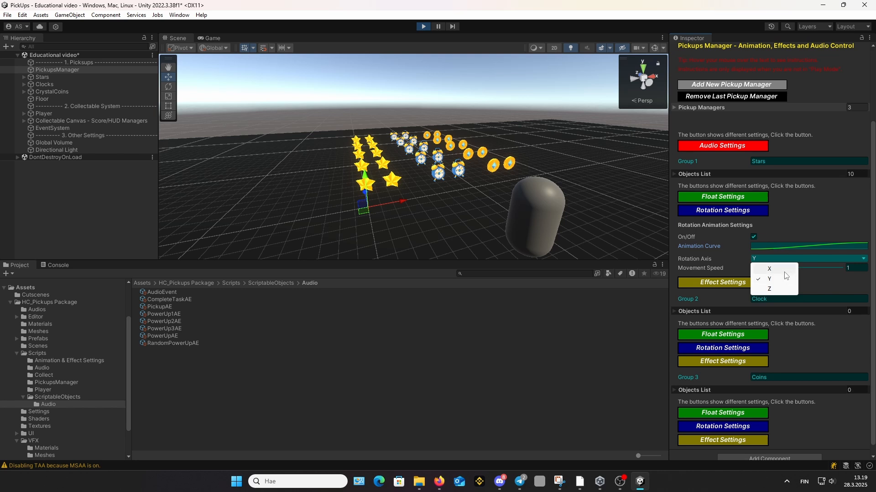
left_click(783, 272)
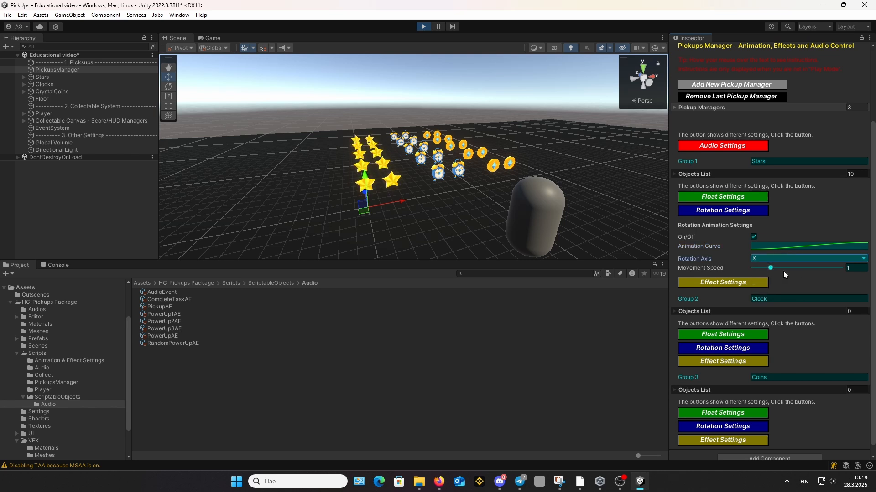
left_click(792, 257)
left_click(777, 287)
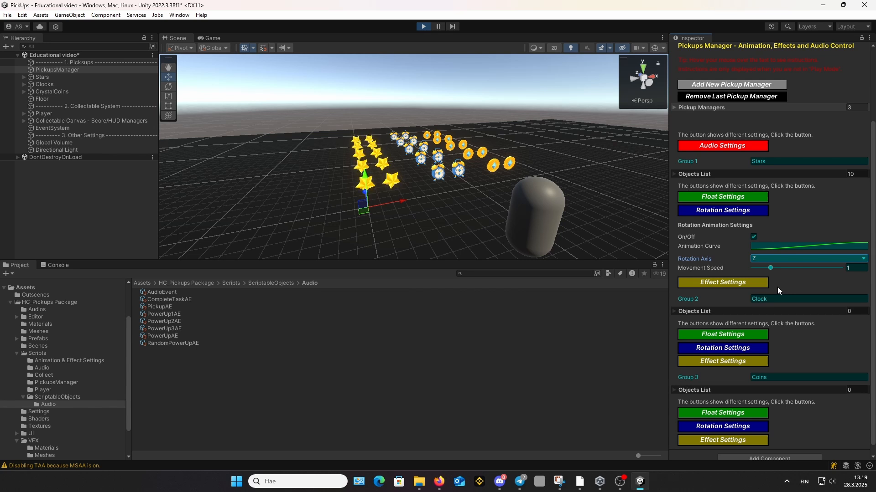
left_click(801, 258)
left_click(786, 279)
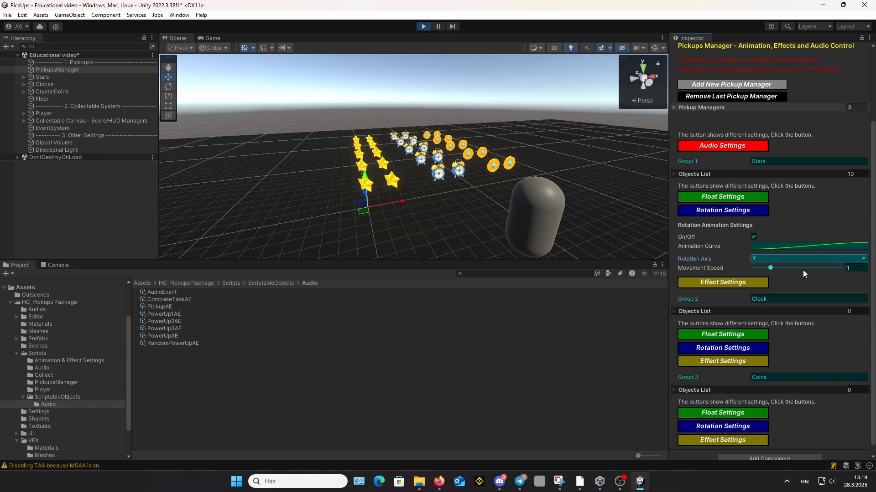
- Try rotation Movement Speeds of about 2.58 and 0.35 for the Stars and set the speed to 0.2
left_click_drag(772, 268, 798, 269)
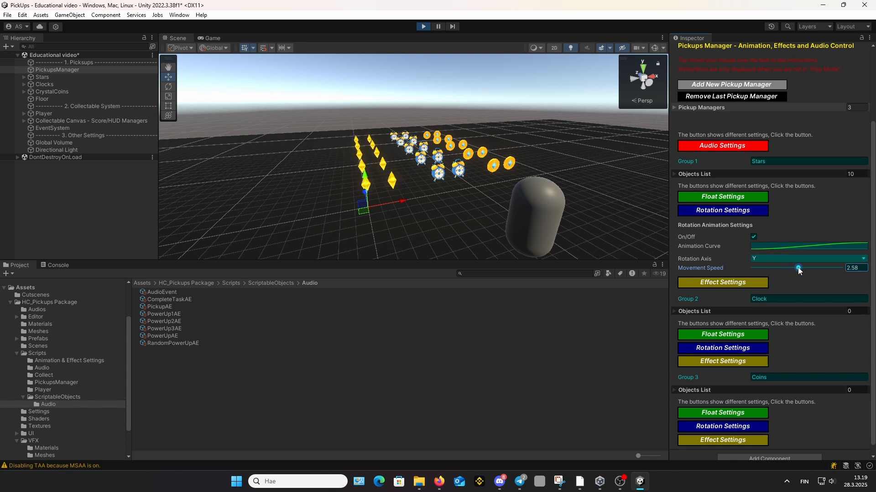
left_click_drag(785, 268, 759, 269)
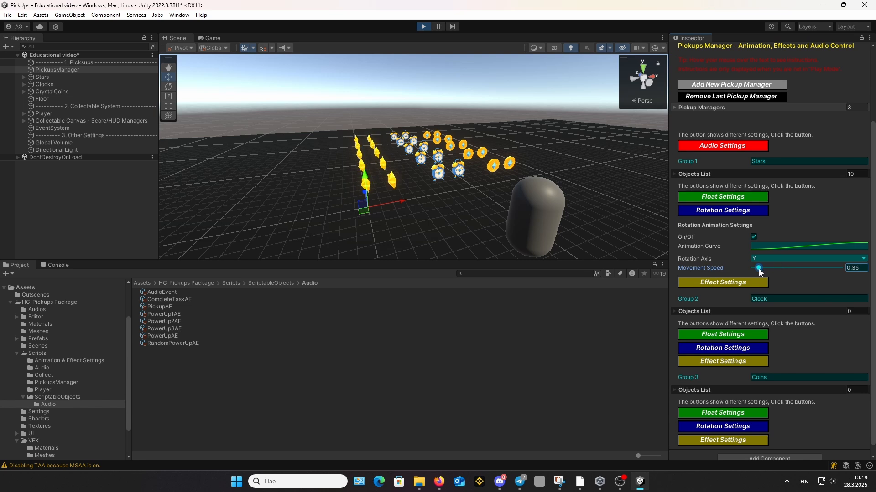
left_click(865, 268)
key("BackSpace")
key("BackSpace")
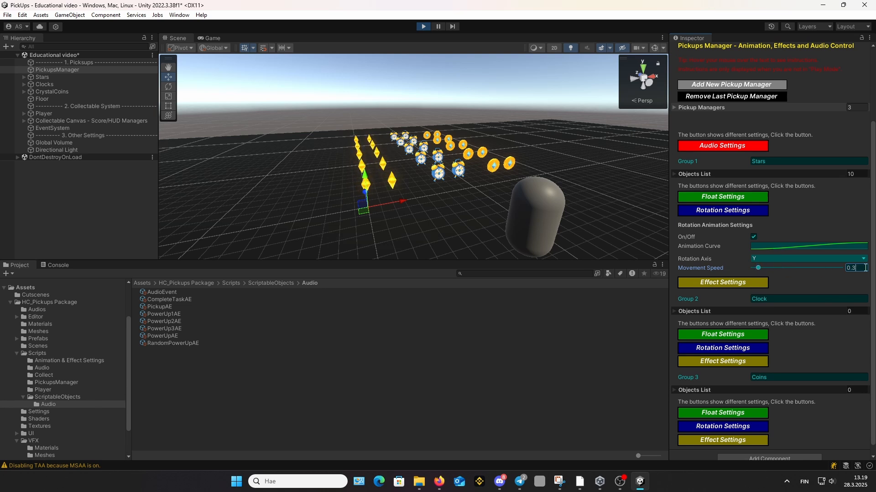
type("2")
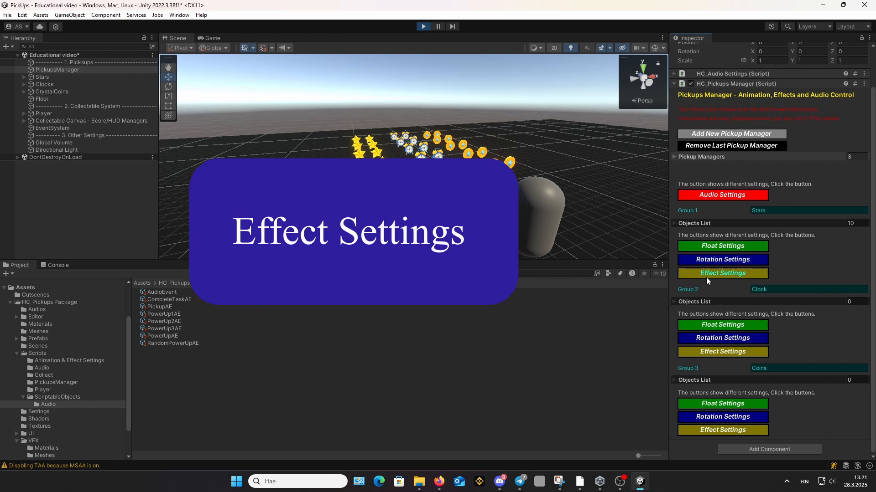
- Open the effect settings of the Stars group and enable the effect
left_click(712, 275)
scroll(715, 279, "down", 4)
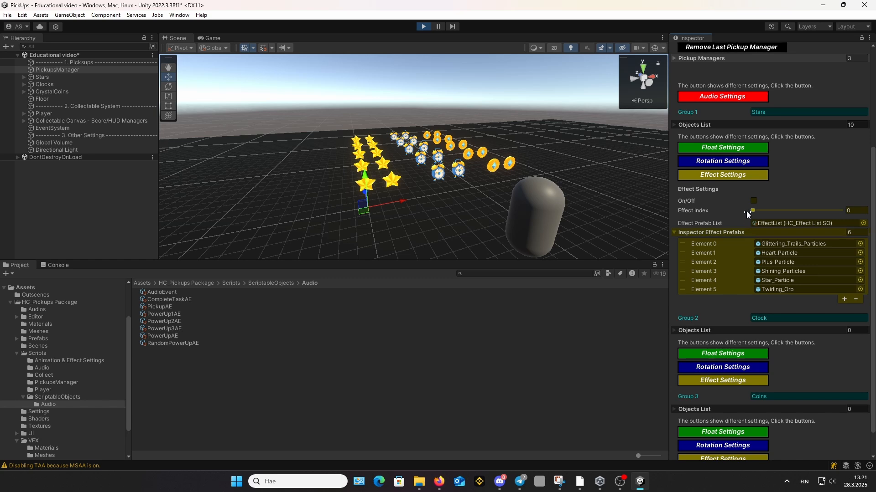
left_click(753, 200)
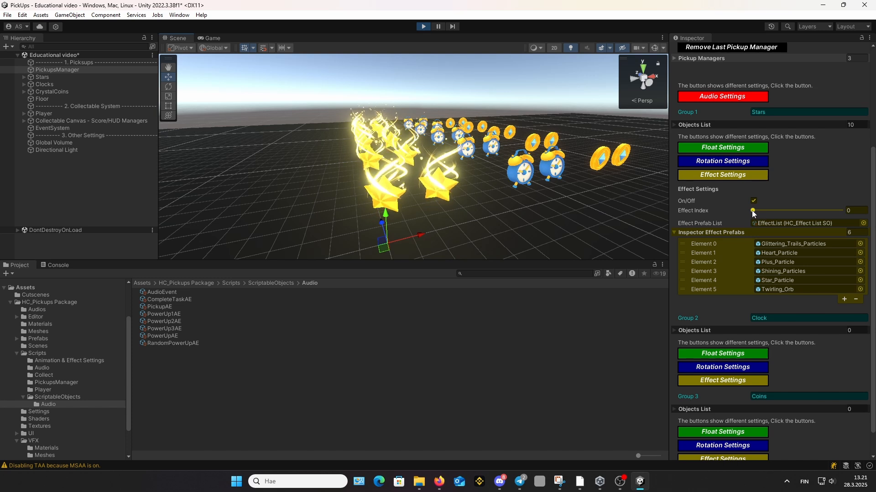
- Preview Effect Index 1 and 2 on the Stars, switching the effect off and on again after each change
left_click(851, 210)
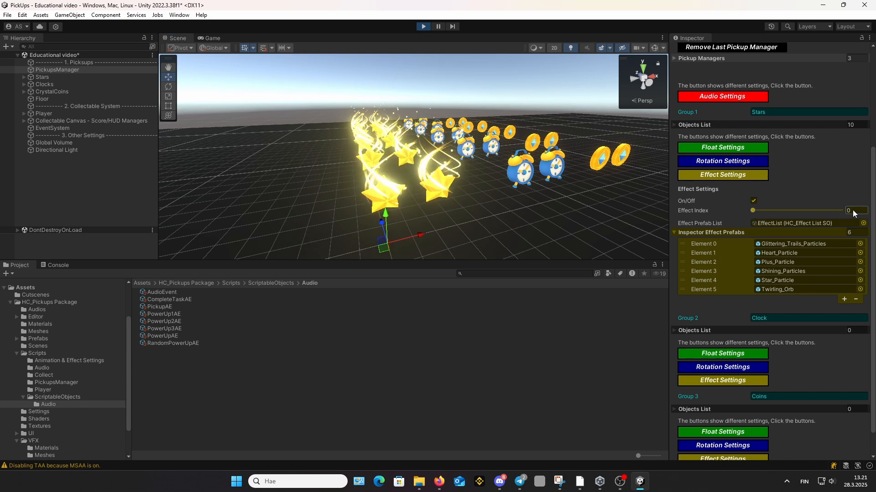
type("1")
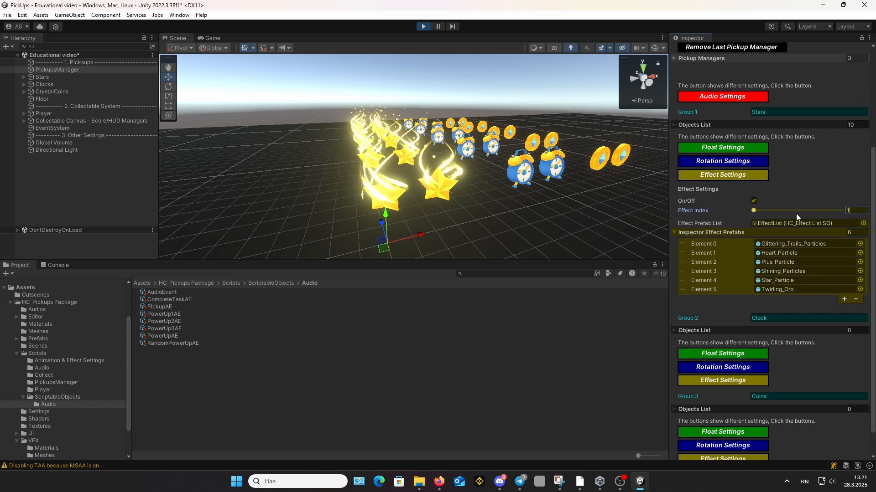
left_click(754, 200)
left_click(754, 200)
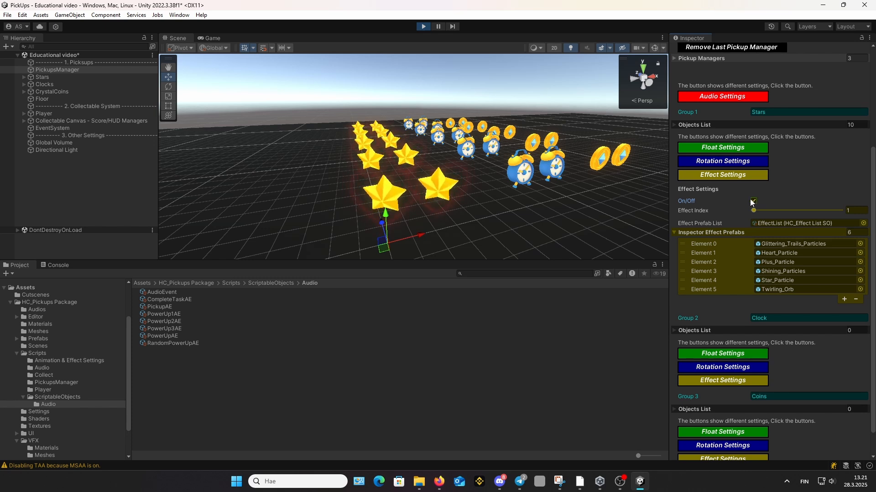
left_click(852, 210)
type("2")
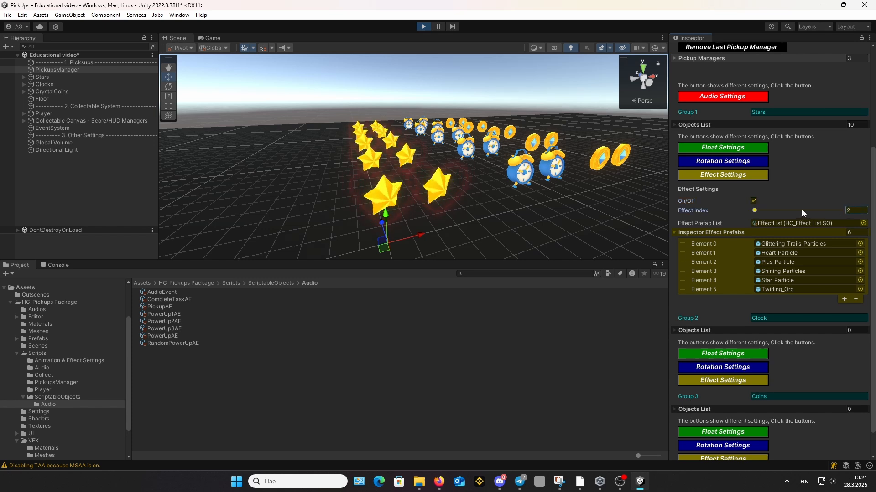
left_click(753, 201)
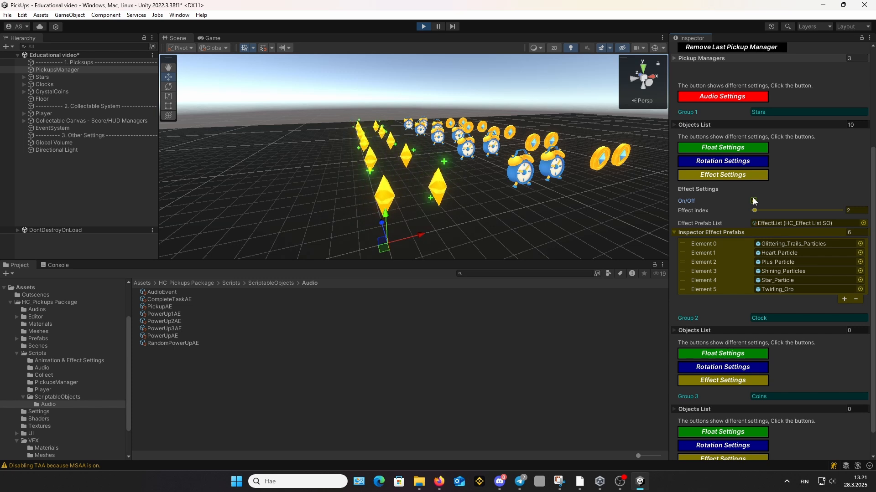
- Preview Effect Index 3 and 4 on the Stars, switching the effect off and on again after each change
left_click(852, 211)
type("3")
left_click(753, 201)
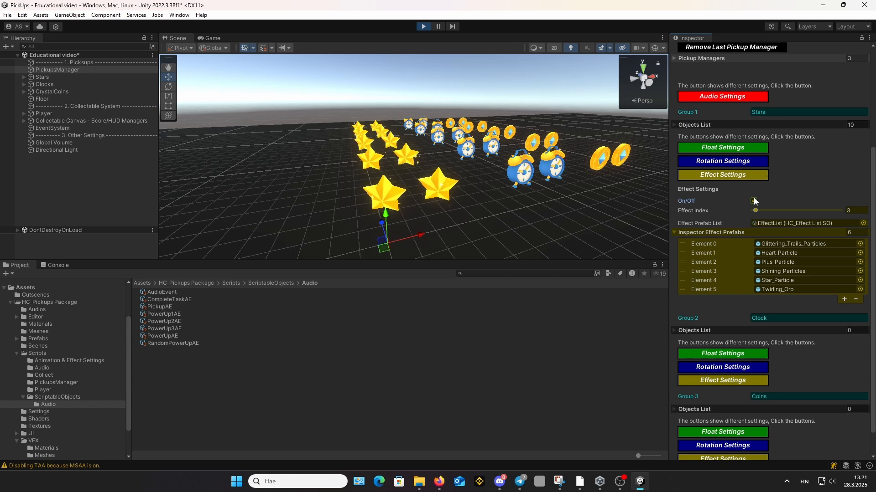
left_click(754, 201)
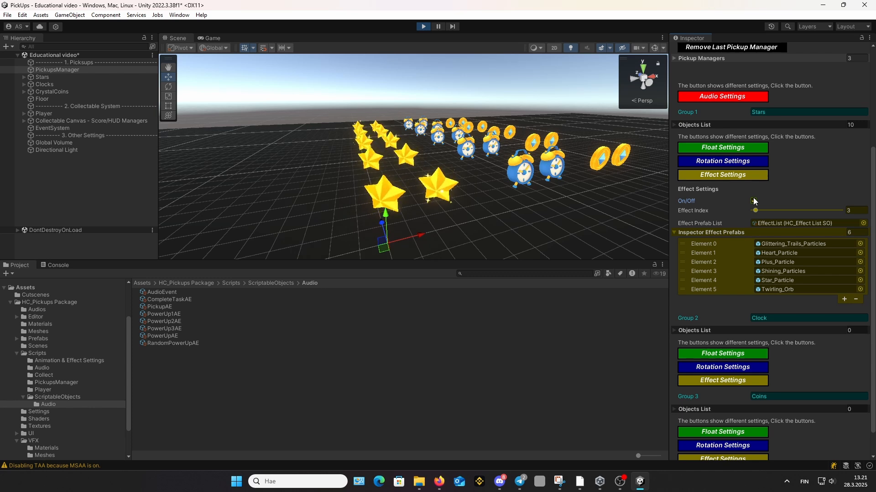
left_click(855, 210)
type("4")
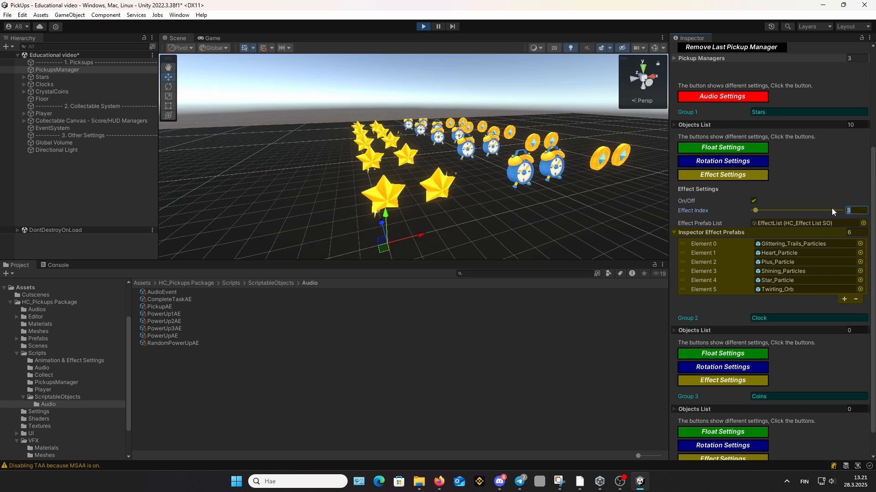
left_click(753, 201)
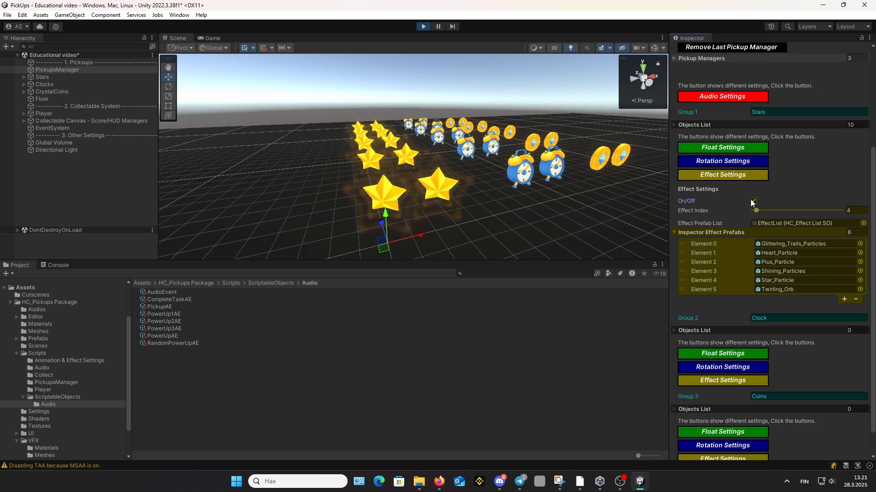
left_click(753, 202)
- Set the Stars' Effect Index to 5 and switch the effect off and on again to apply it
left_click(851, 210)
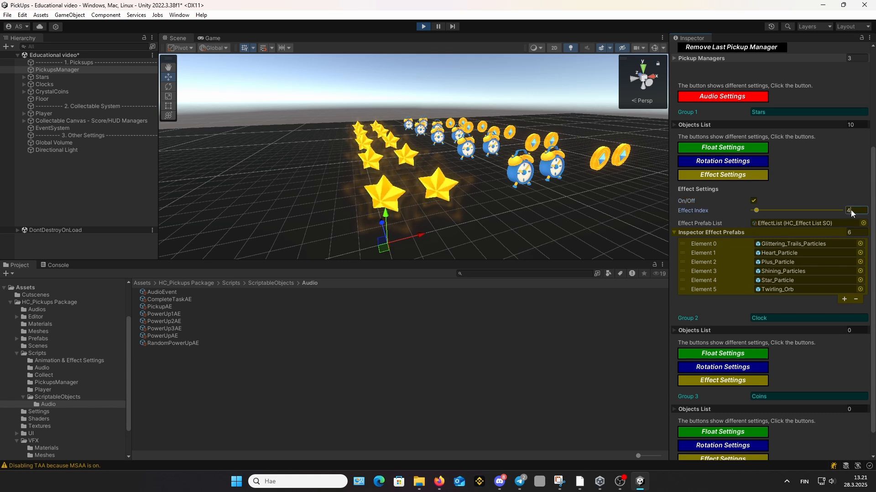
type("5")
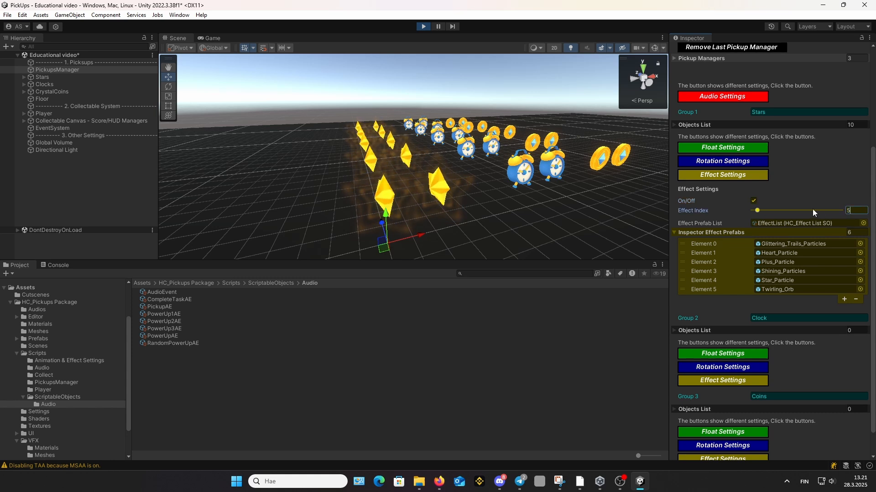
left_click(754, 201)
left_click(754, 201)
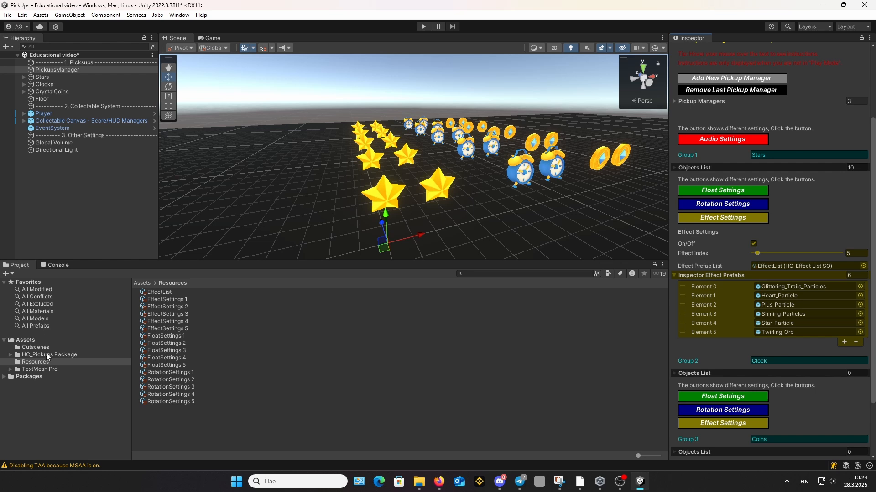
- Add Element 6 to the EffectList asset in Resources and assign it the Glittering_Trails_Particles prefab from the VFX Prefabs folder
left_click(163, 292)
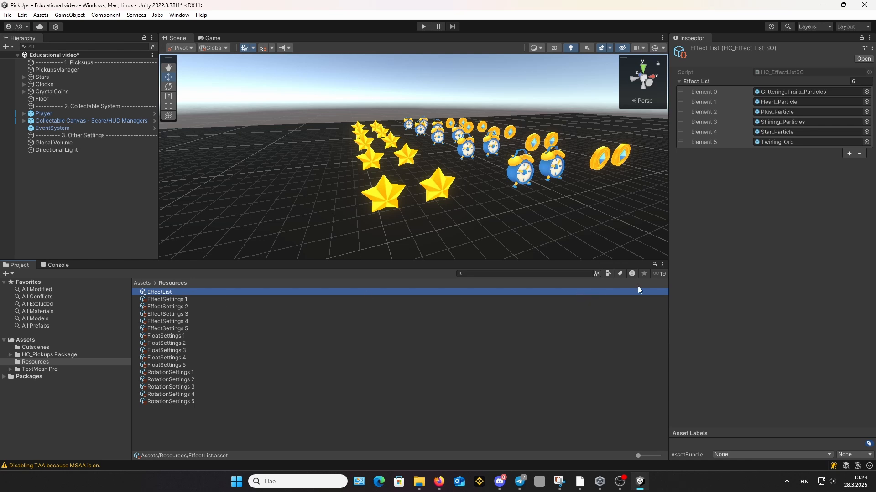
left_click(849, 154)
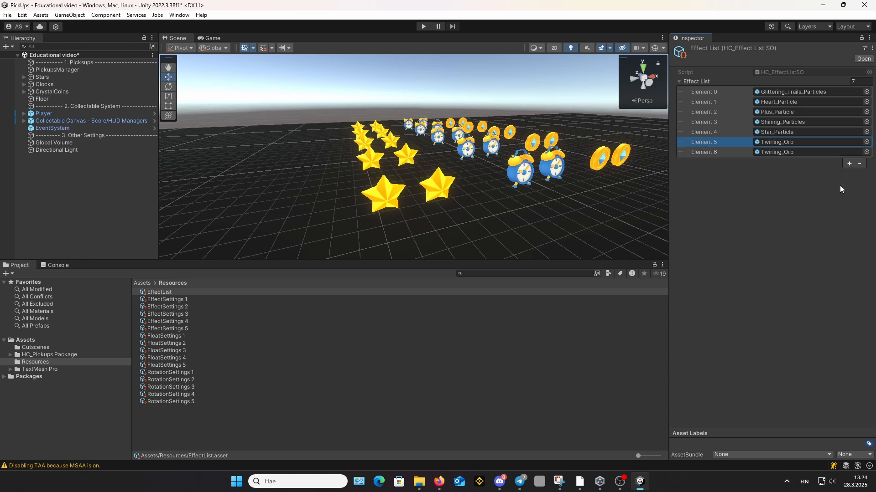
left_click(10, 355)
scroll(74, 381, "down", 5)
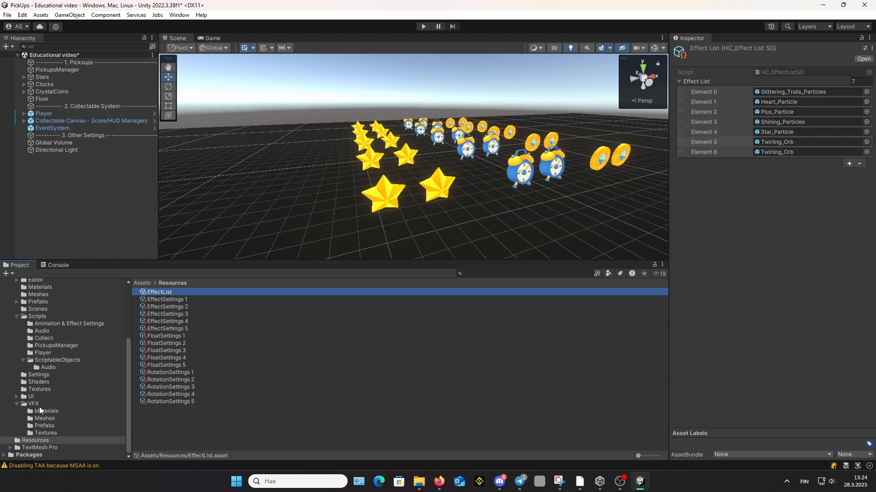
left_click(44, 427)
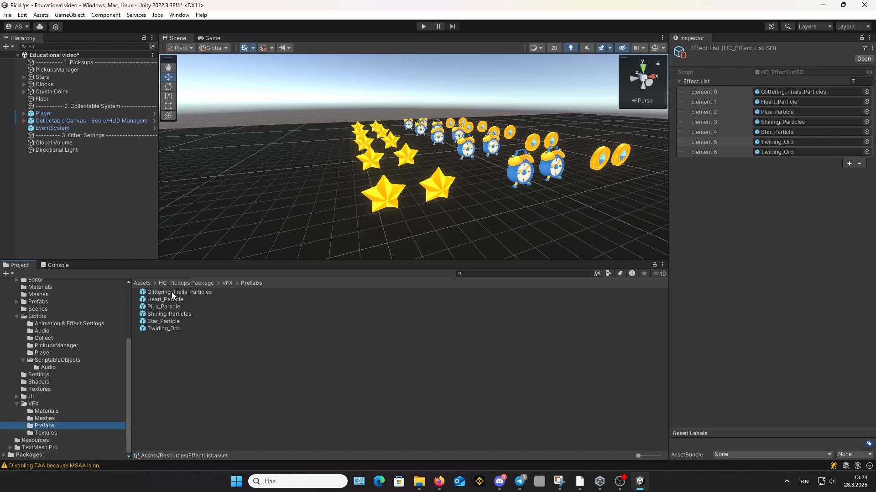
left_click_drag(172, 291, 779, 156)
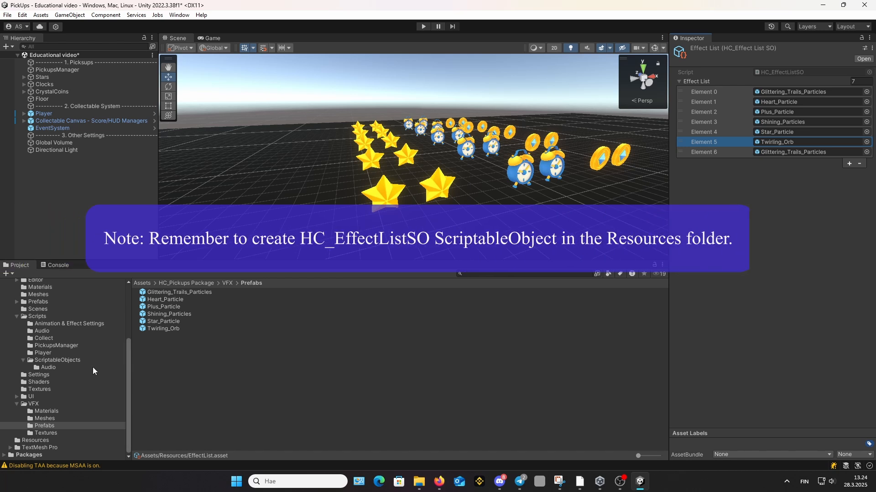
scroll(69, 390, "up", 3)
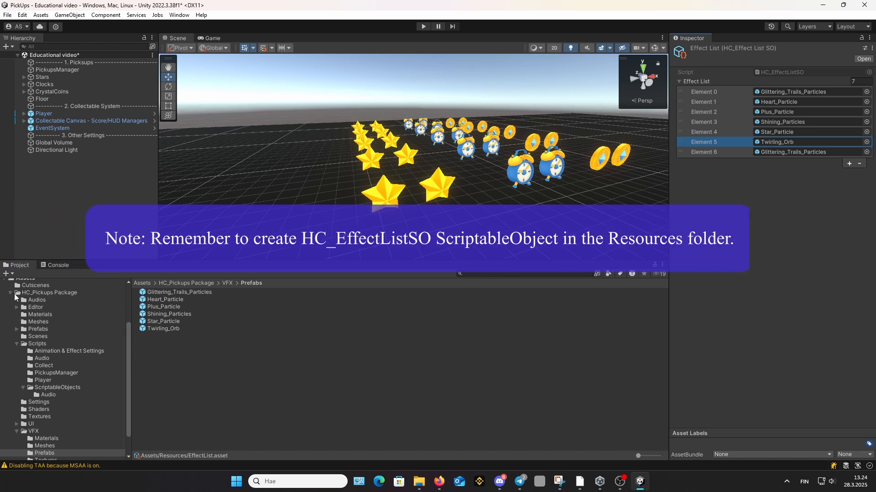
- Create a new EffectList ScriptableObject from the HC_ScriptableObjects Settings in the Resources folder
scroll(21, 305, "up", 3)
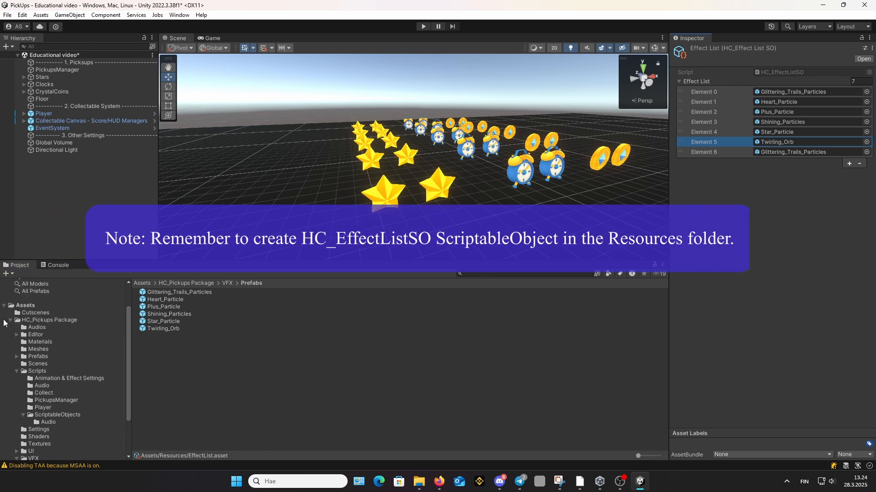
left_click(11, 321)
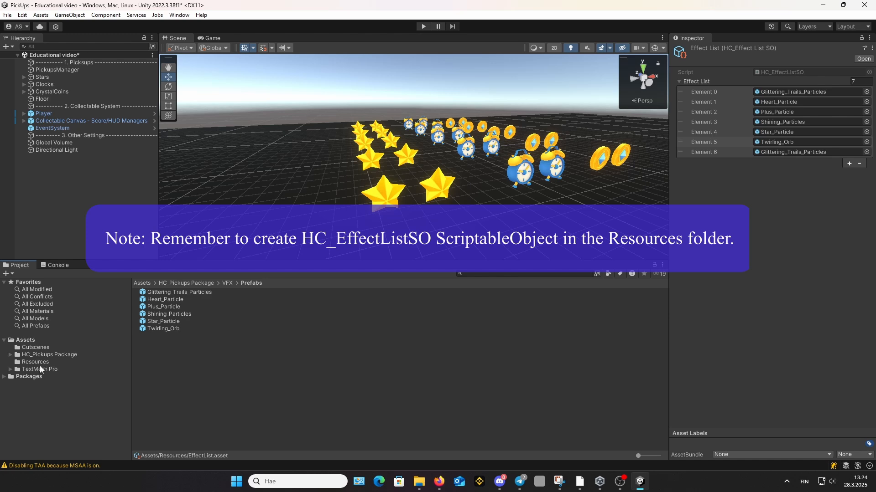
left_click(41, 363)
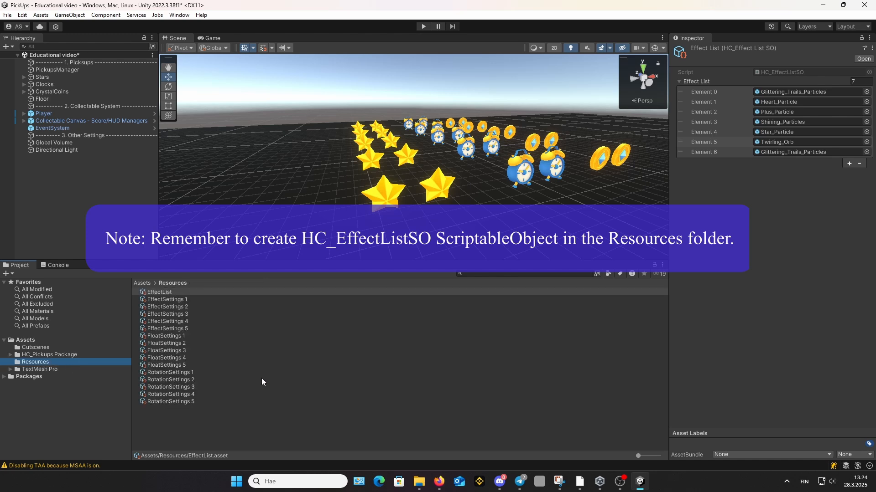
right_click(228, 431)
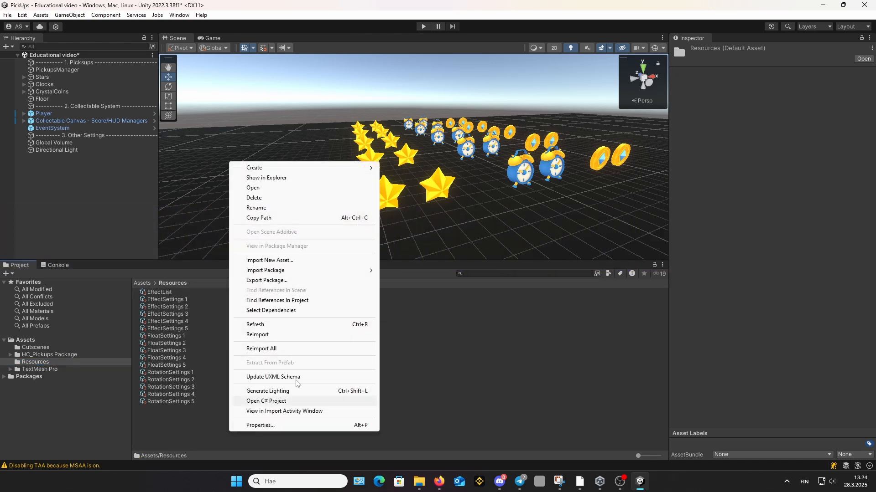
mouse_move(356, 168)
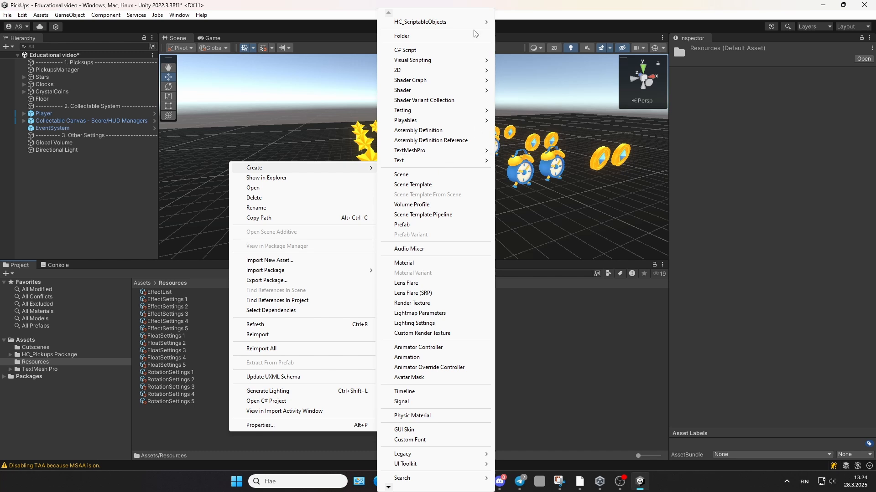
mouse_move(472, 23)
mouse_move(528, 22)
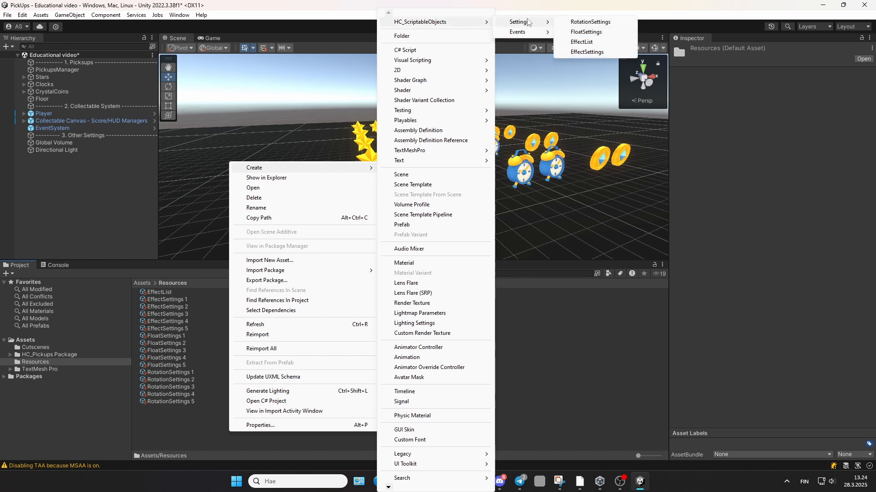
left_click(581, 41)
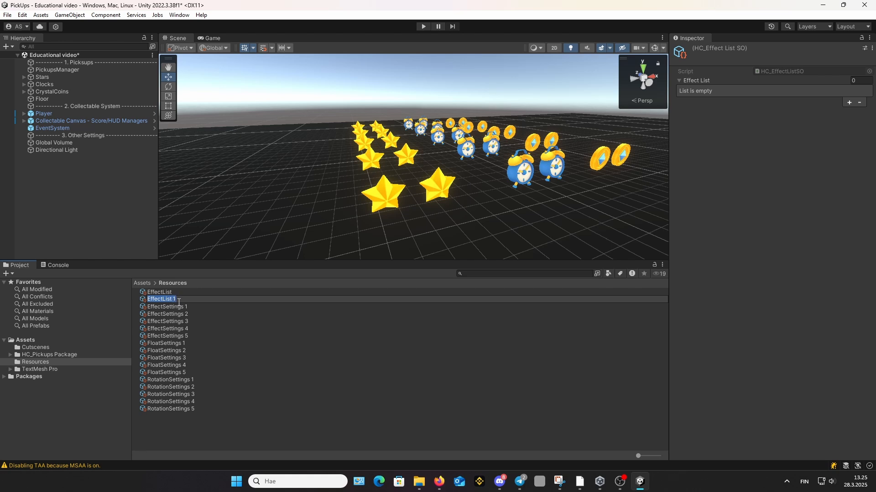
- Keep the default name for the new effect list asset and add three empty elements to it
left_click(850, 100)
left_click(849, 105)
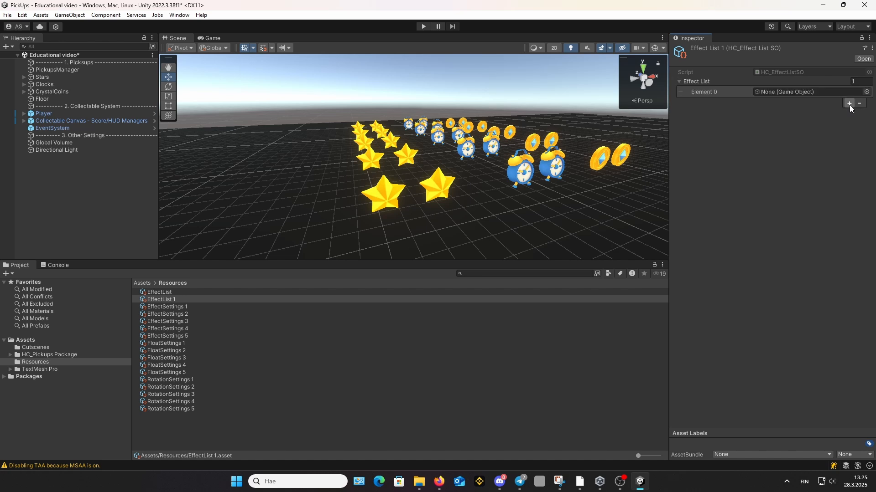
left_click(849, 105)
left_click(849, 114)
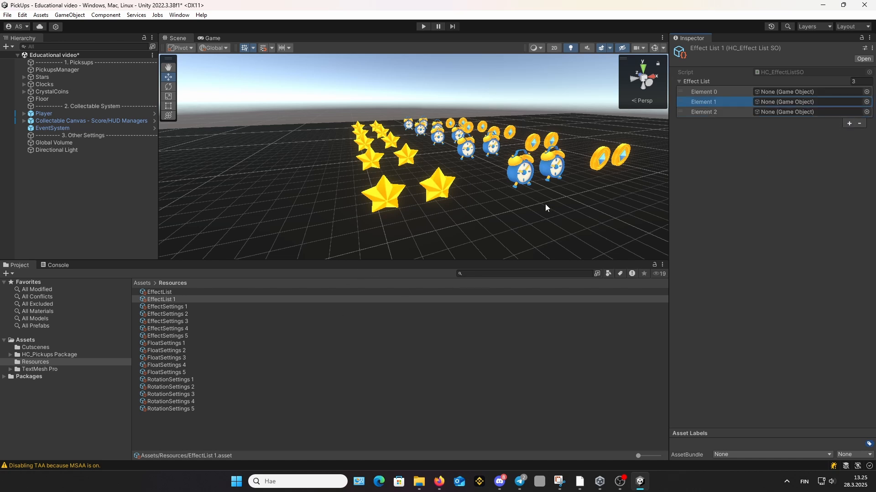
- Lock the Inspector and assign Glittering_Trails_Particles, Heart_Particle and Plus_Particle from VFX Prefabs to Elements 0, 1 and 2 of EffectList 1
left_click(861, 38)
left_click(10, 354)
scroll(68, 379, "down", 5)
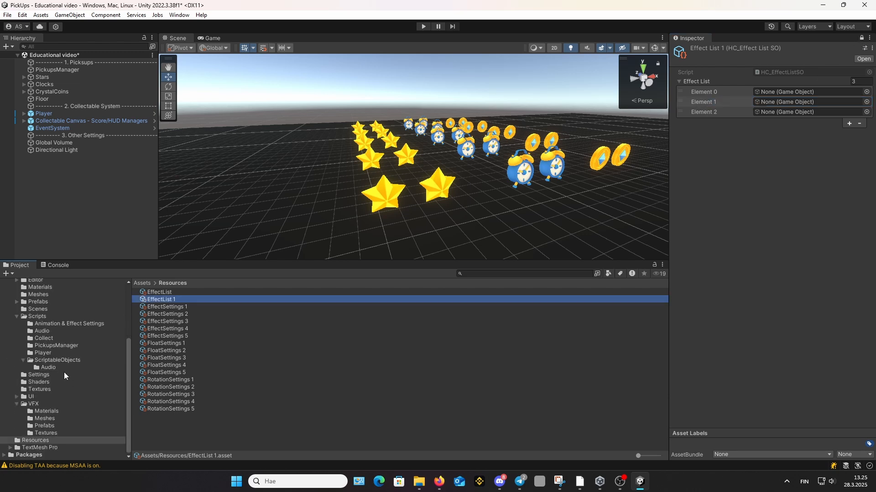
left_click(47, 426)
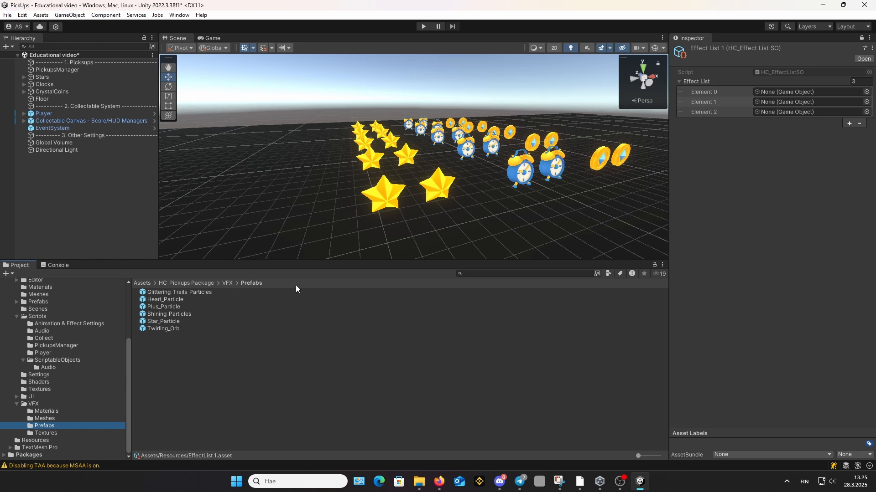
left_click_drag(205, 292, 799, 89)
left_click_drag(174, 296, 793, 102)
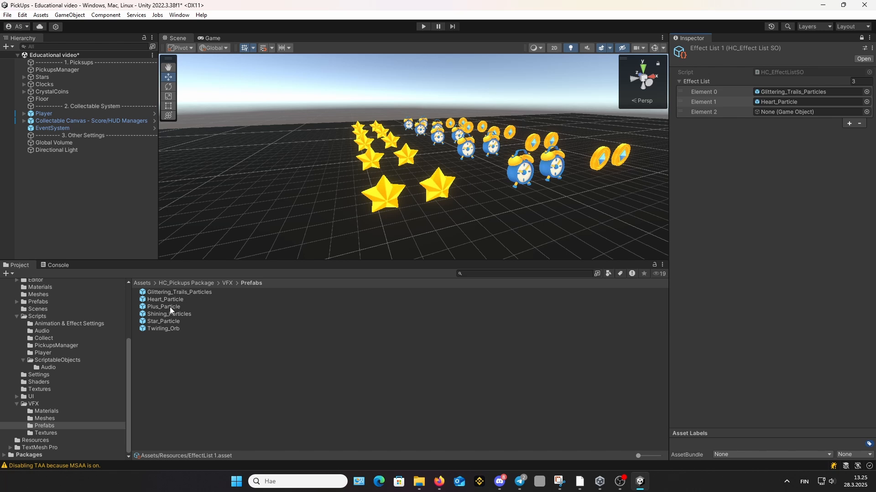
left_click_drag(169, 307, 799, 114)
- Set the Effect Prefab List in the Stars' Effect Settings on the PickupsManager to EffectList 1
scroll(61, 365, "up", 4)
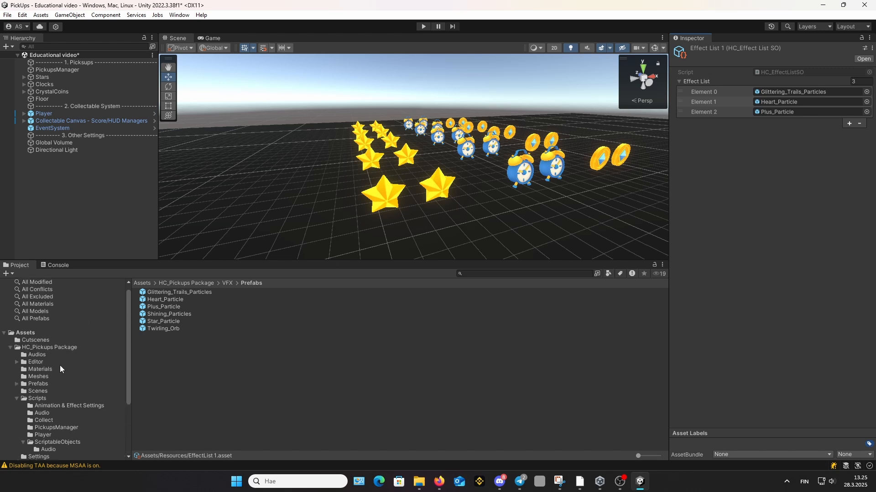
left_click(11, 348)
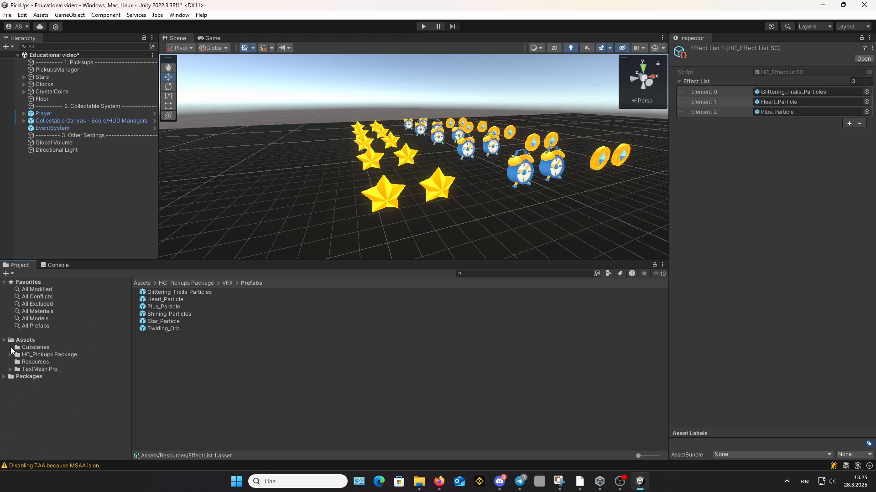
left_click(64, 70)
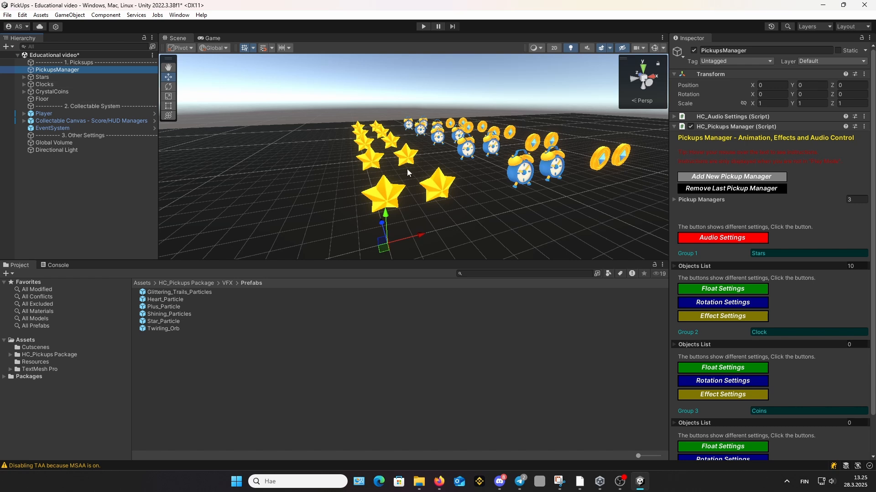
left_click(715, 317)
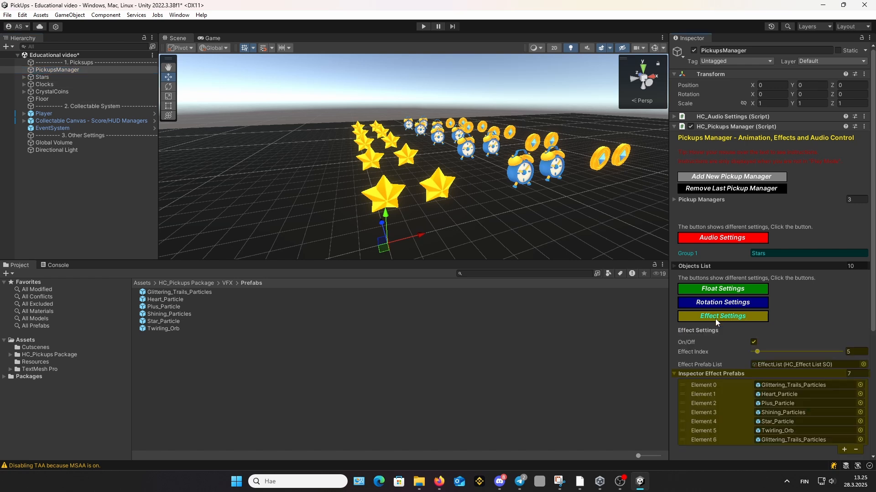
scroll(715, 302, "down", 3)
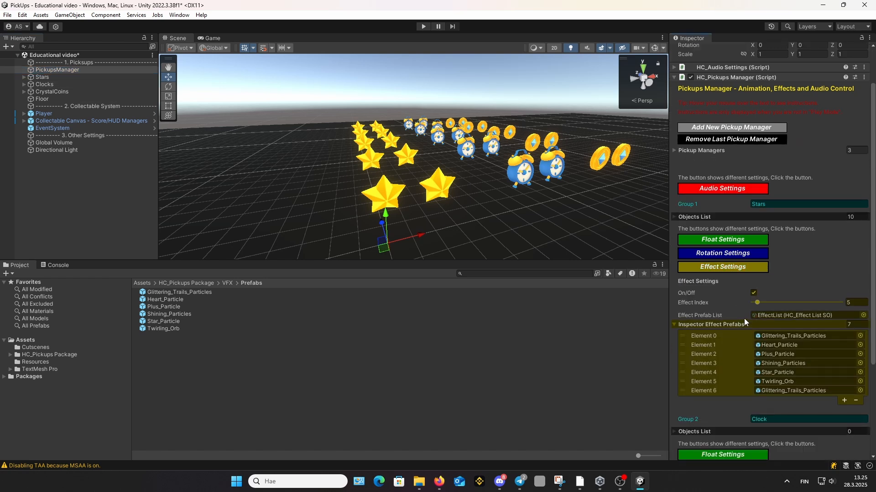
left_click(863, 316)
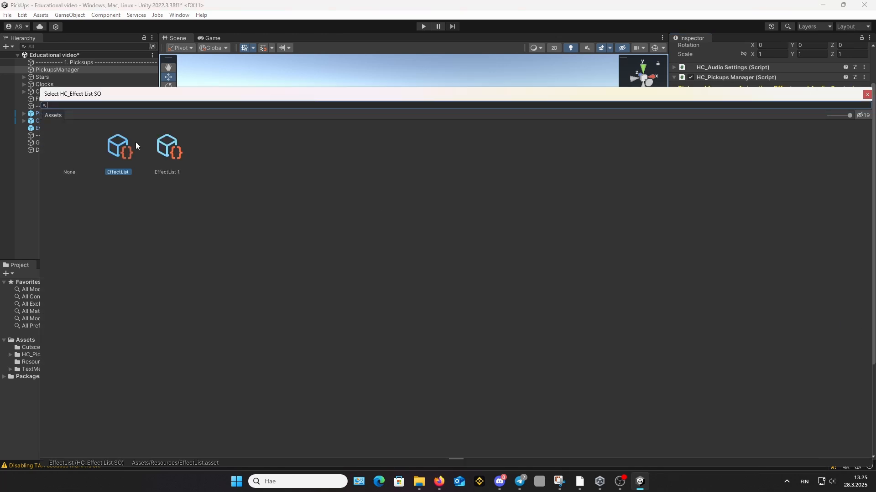
double_click(174, 150)
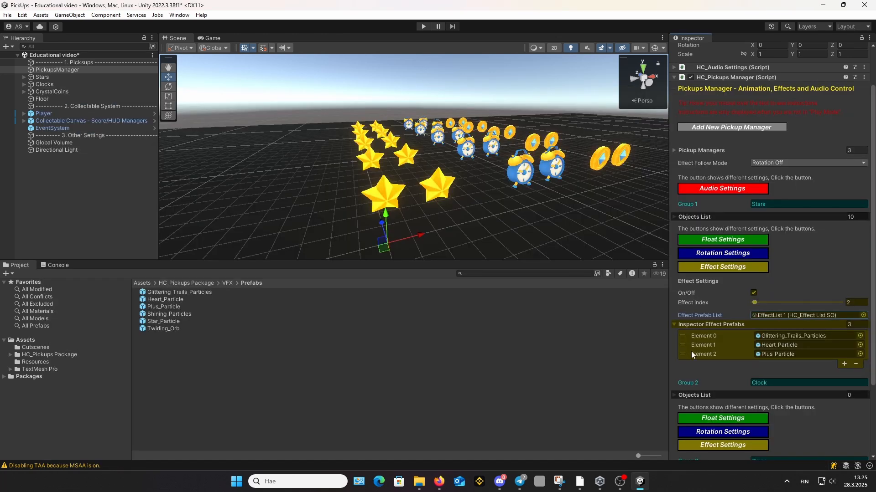
- Run the scene in Play mode, switch to the Scene view and show the Stars' Effect Settings
scroll(697, 353, "down", 1)
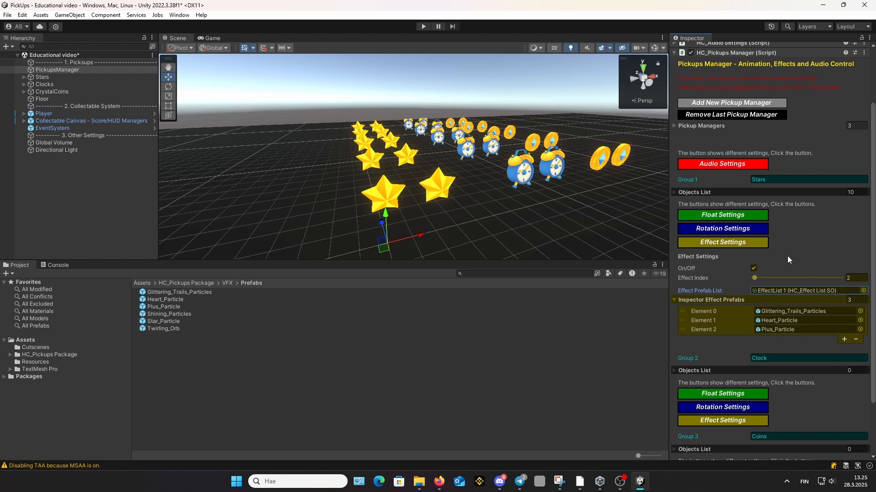
left_click(422, 26)
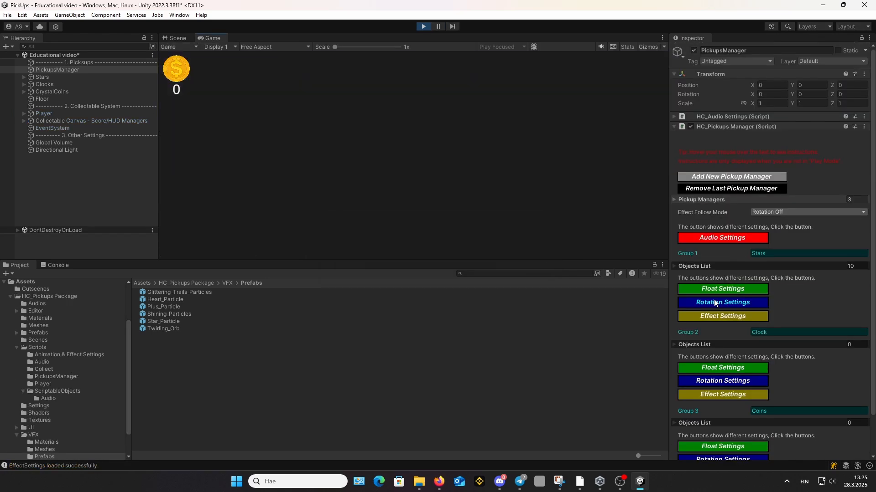
left_click(175, 37)
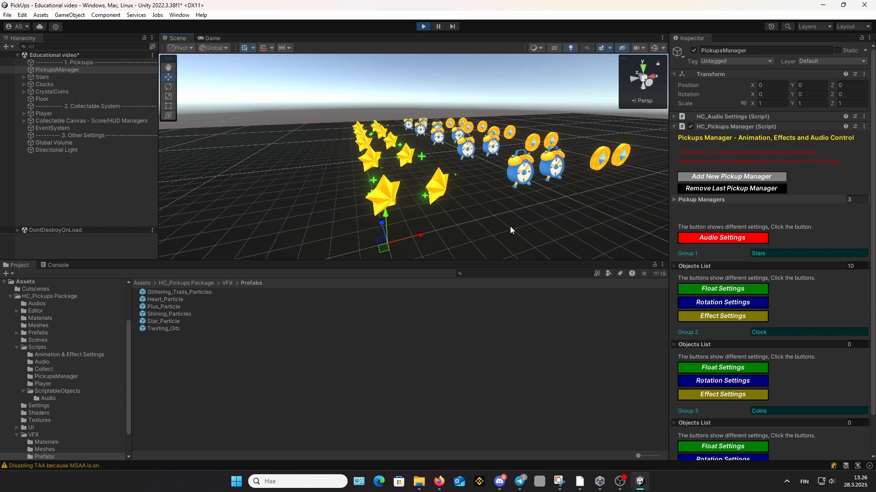
left_click(716, 316)
scroll(715, 306, "down", 3)
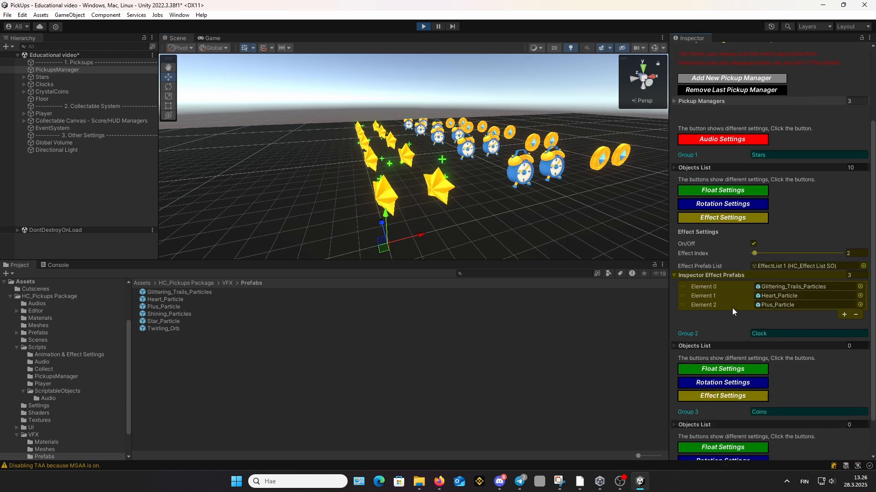
- Preview Effect Index 1 and 0 on the Stars, switching the effect off and on again after each change
left_click(755, 253)
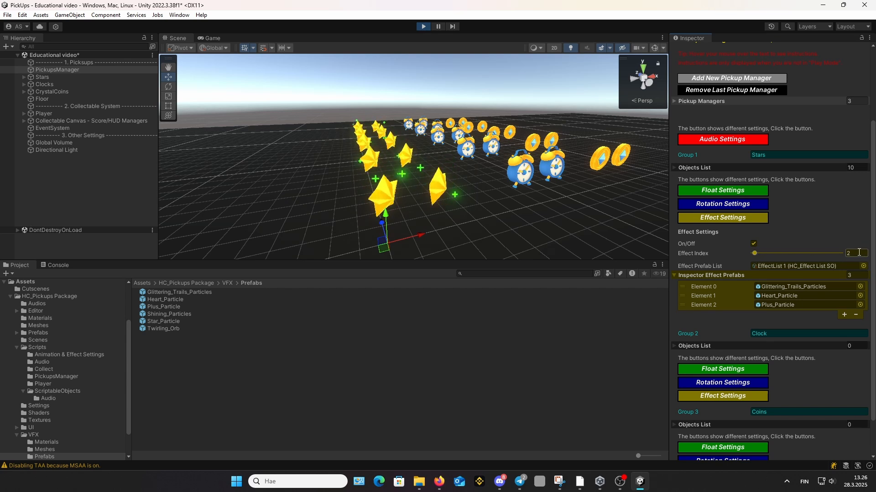
type("1")
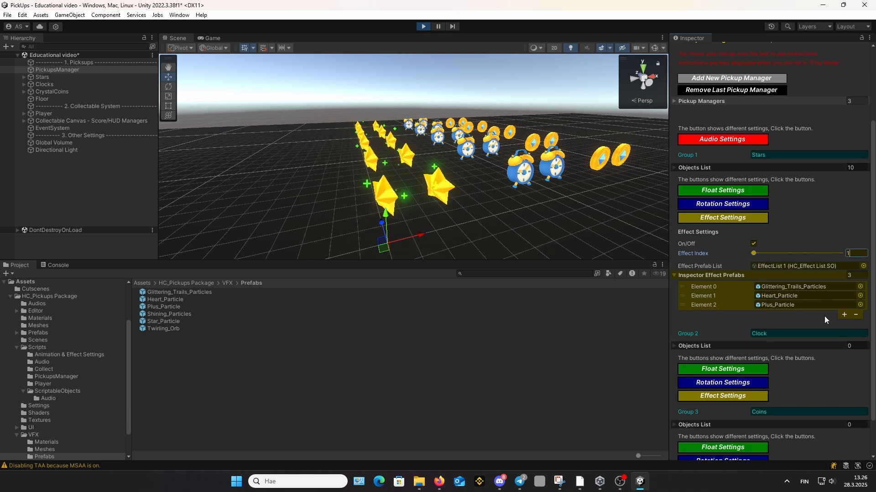
left_click(756, 242)
left_click(755, 244)
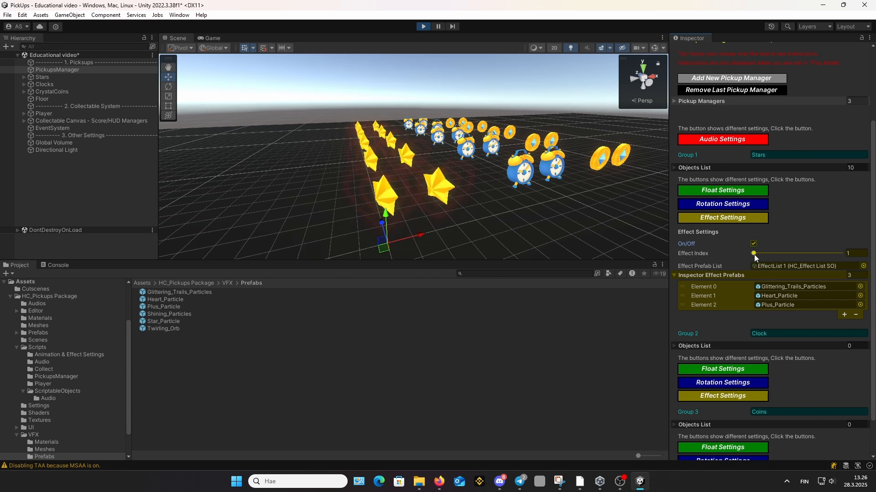
left_click_drag(754, 254, 751, 254)
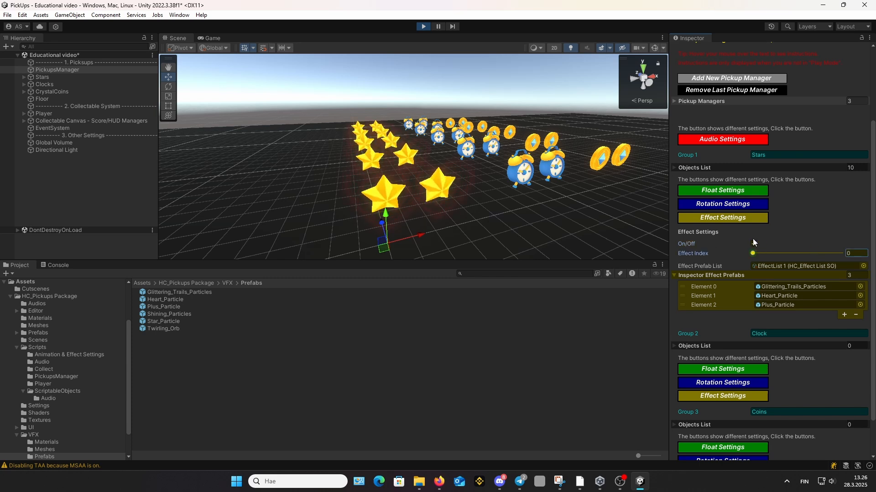
left_click(753, 245)
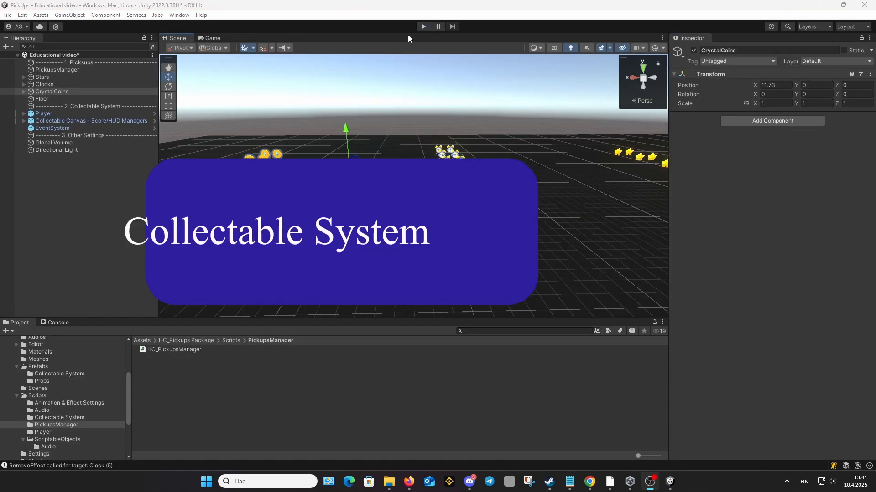
- Start Play mode for the Collectable System and move the player forward through the clocks to collect them
left_click(413, 28)
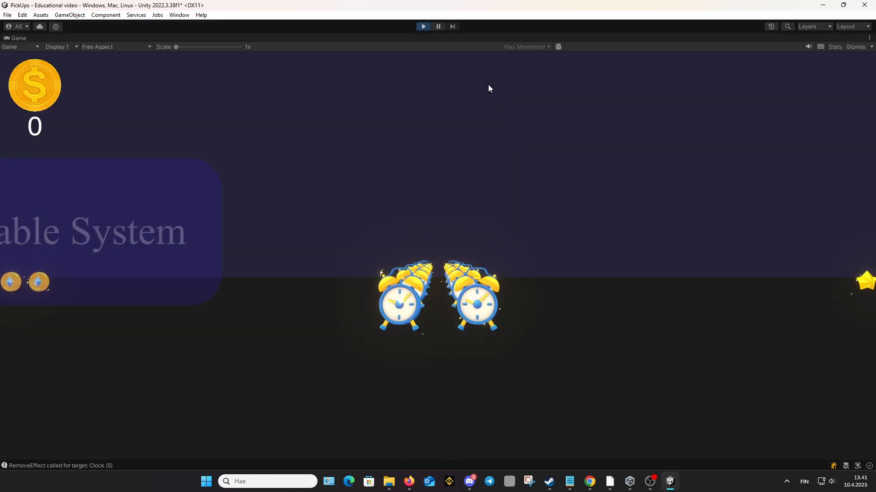
left_click(488, 85)
key("w")
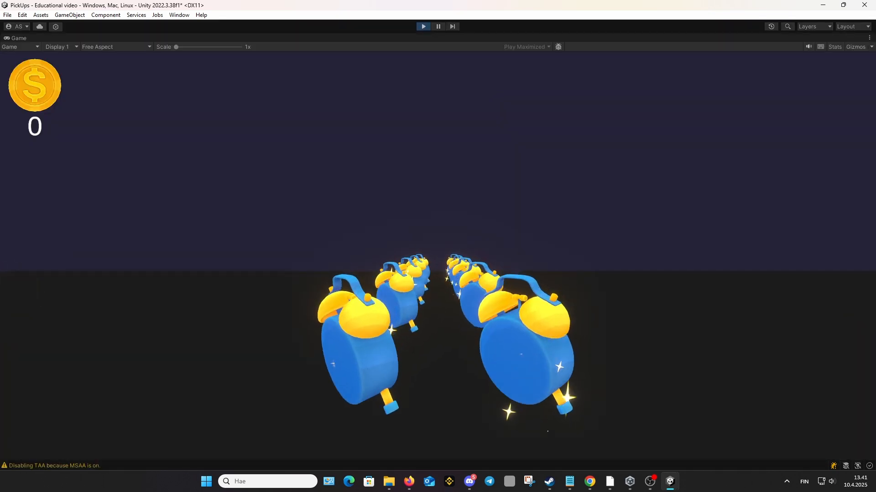
key("w")
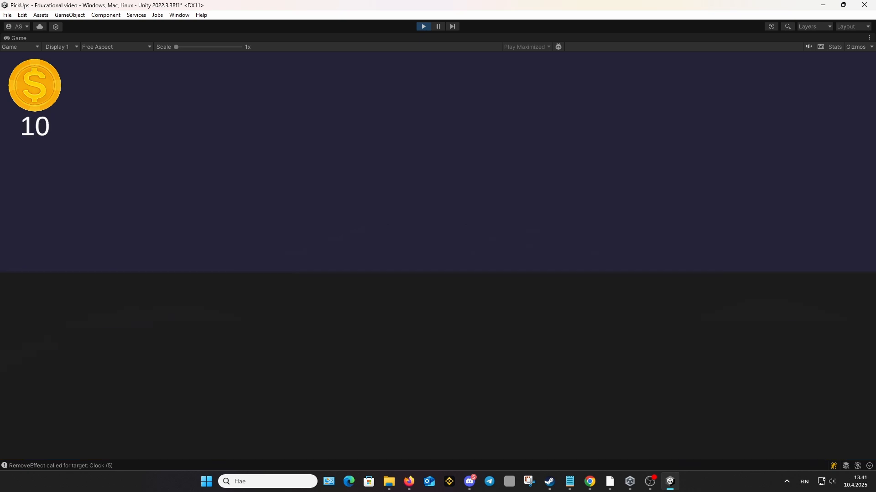
- Turn the player towards the crystal coins, move through both rows to collect them and head for the stars
key("d")
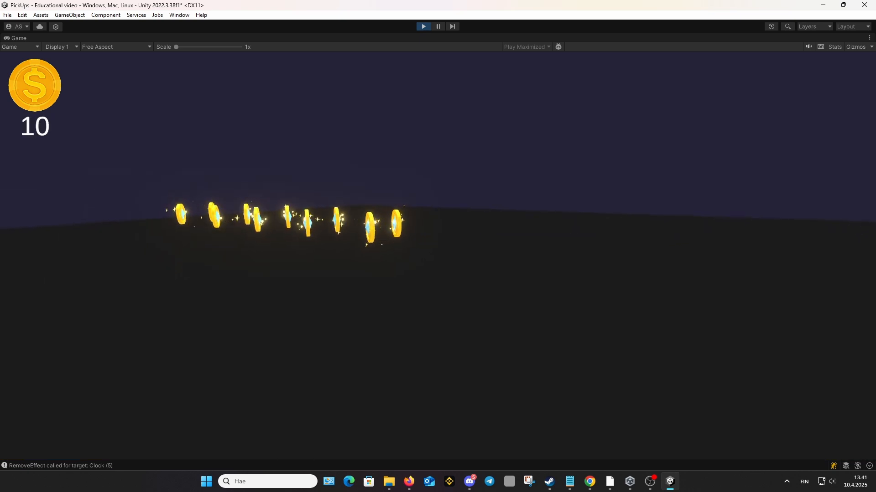
key("d")
key("w")
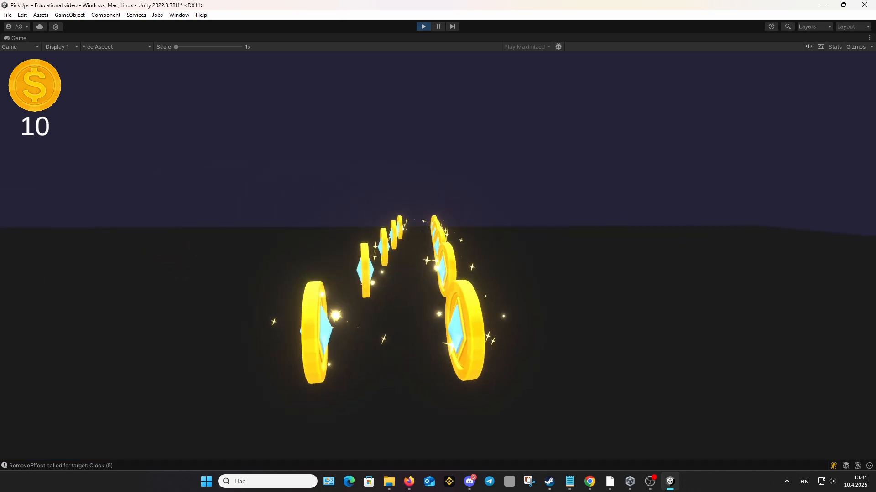
key("w")
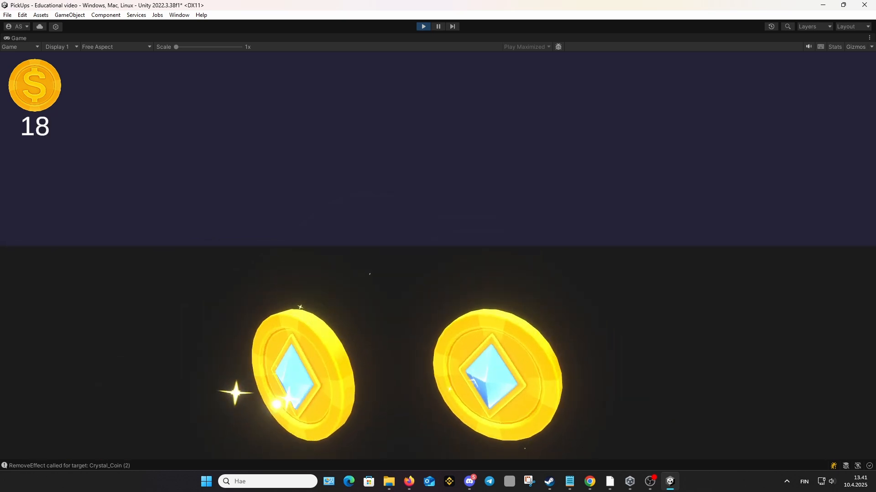
key("w")
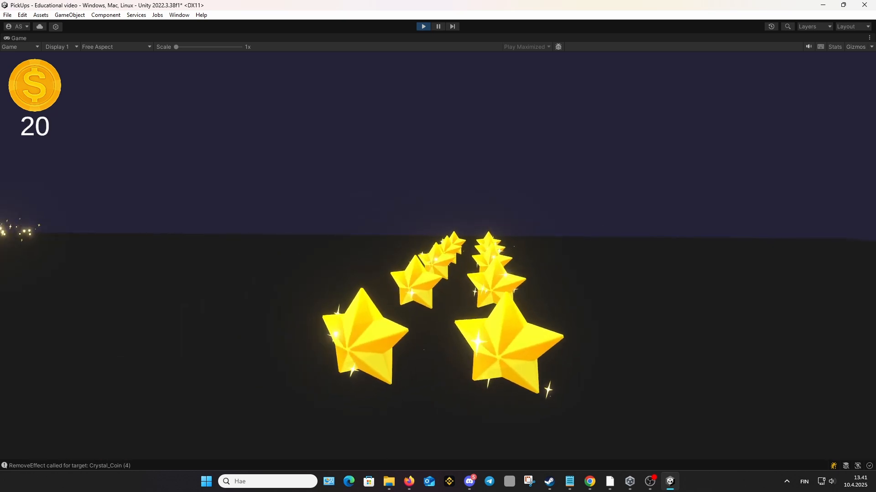
- Move the player forward through both rows of stars to collect them, release the mouse cursor and stop Play mode
key("w")
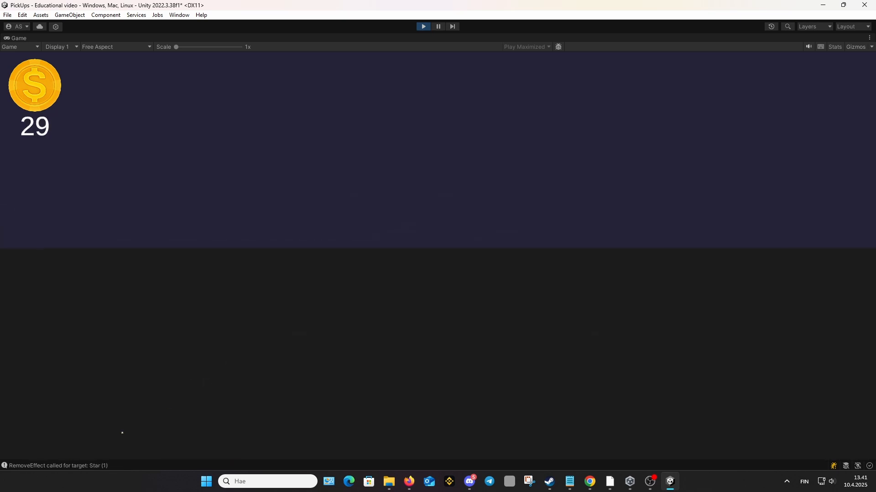
key("Escape")
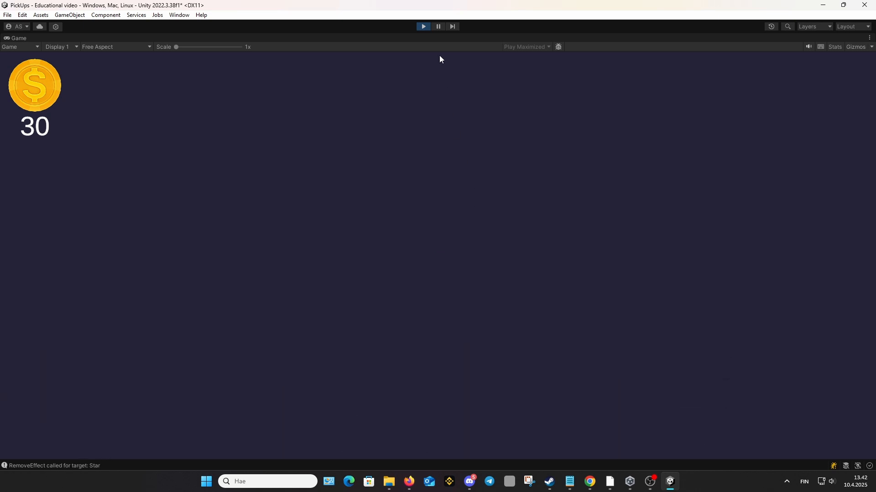
left_click(423, 26)
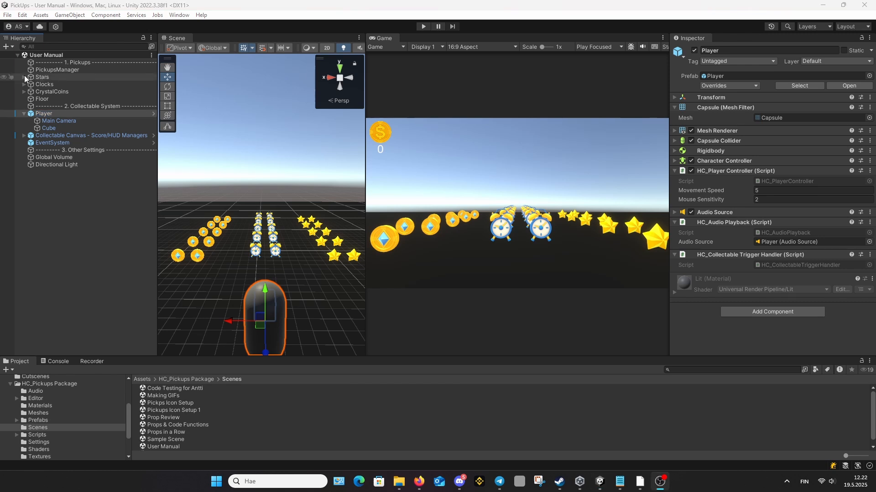
- Expand the Stars group, inspect the first Star's Box Collider and show the Props prefabs folder
left_click(24, 77)
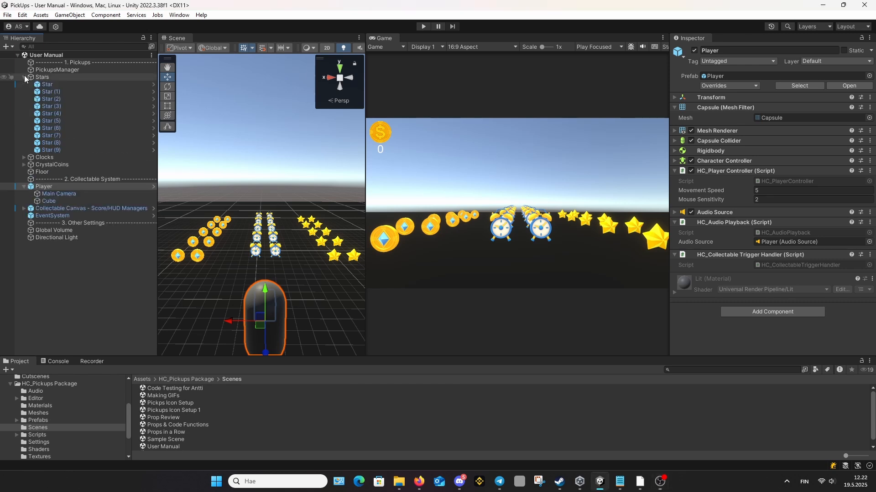
left_click(44, 85)
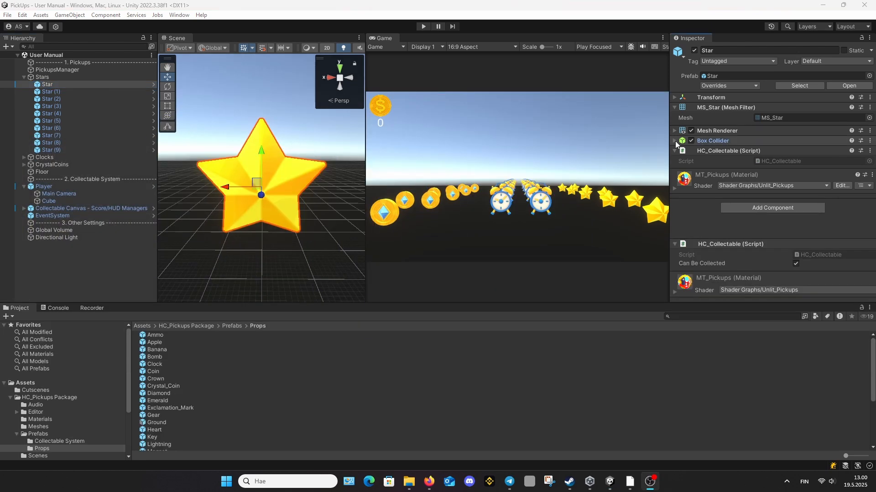
left_click(675, 141)
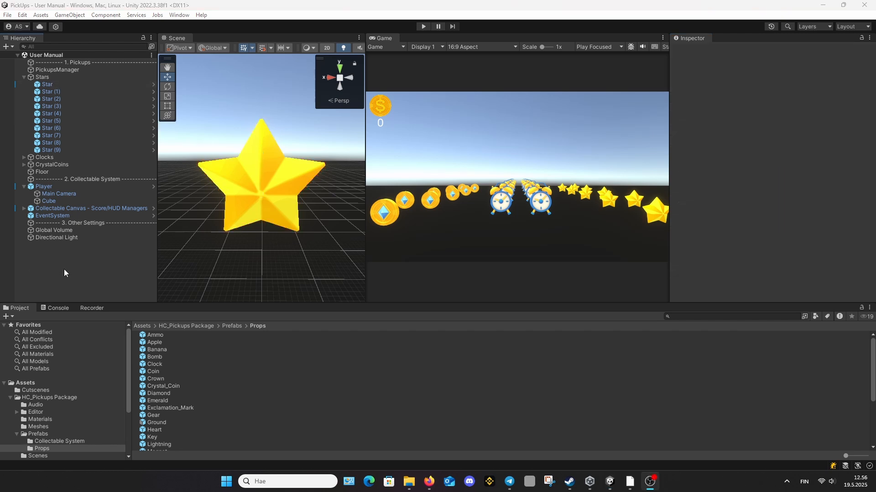
left_click(43, 449)
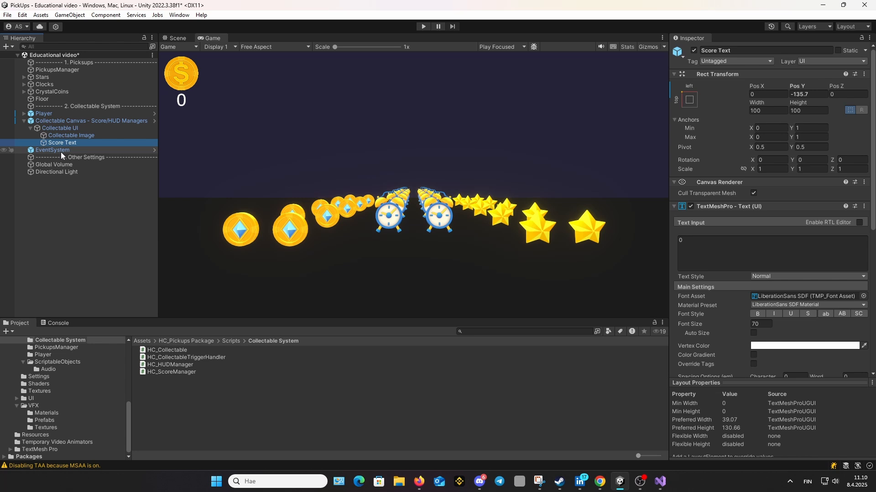
- Select the EventSystem, show the Game view and expand the Collectable Canvas hierarchy
left_click(61, 150)
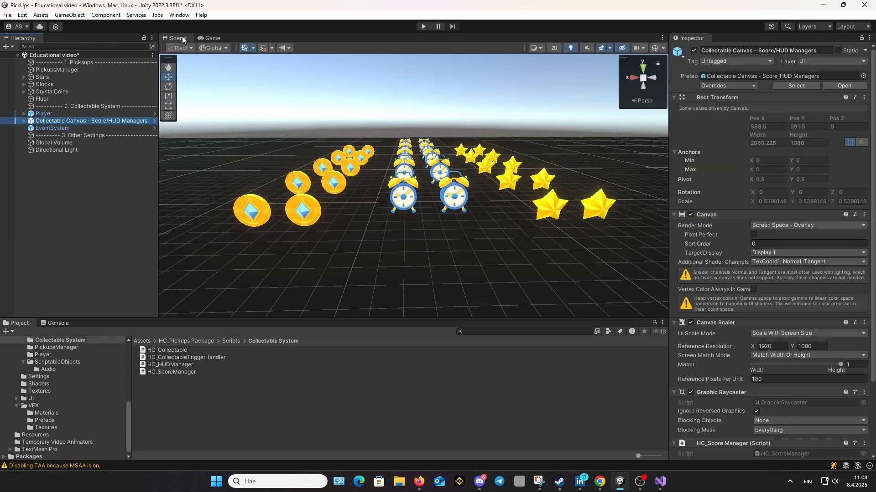
left_click(212, 38)
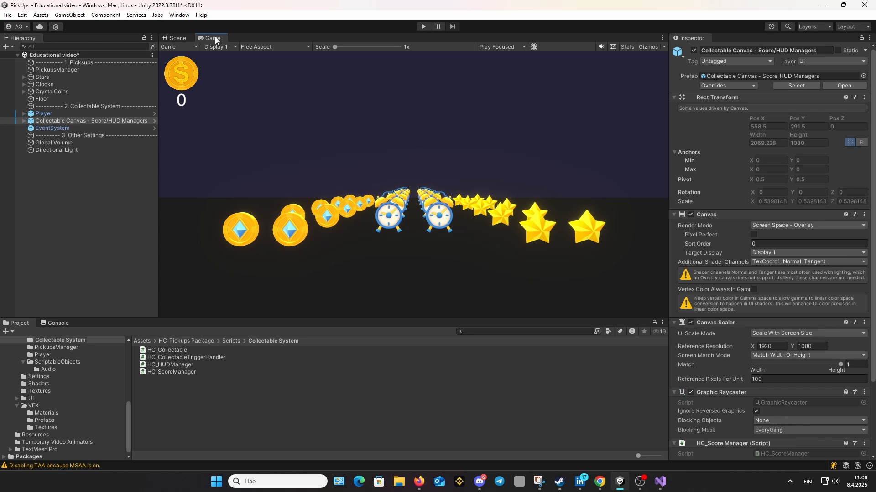
left_click(23, 121)
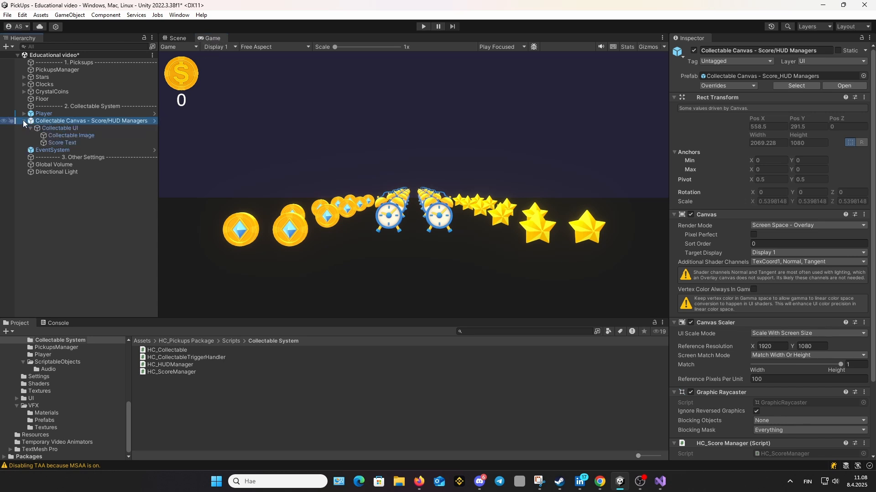
- Examine the canvas's HC_Score Manager Score Amount and the Score Text reference in HC_HUD Manager
scroll(701, 221, "down", 5)
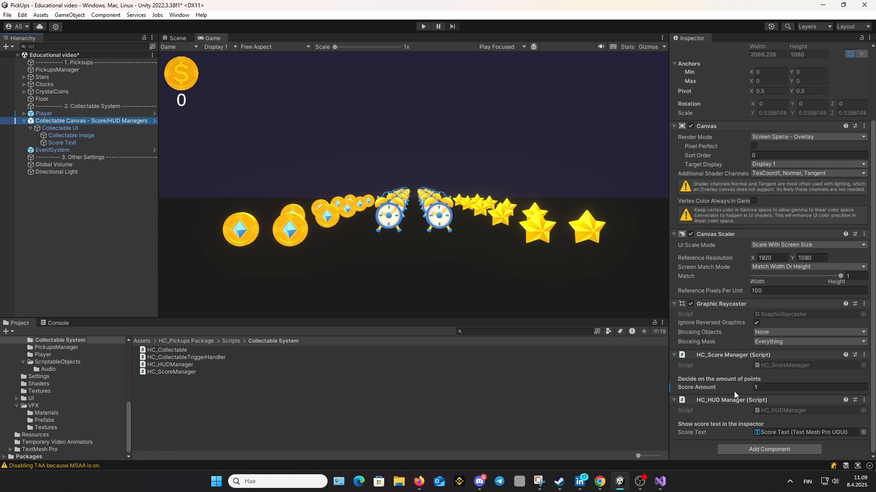
left_click(772, 387)
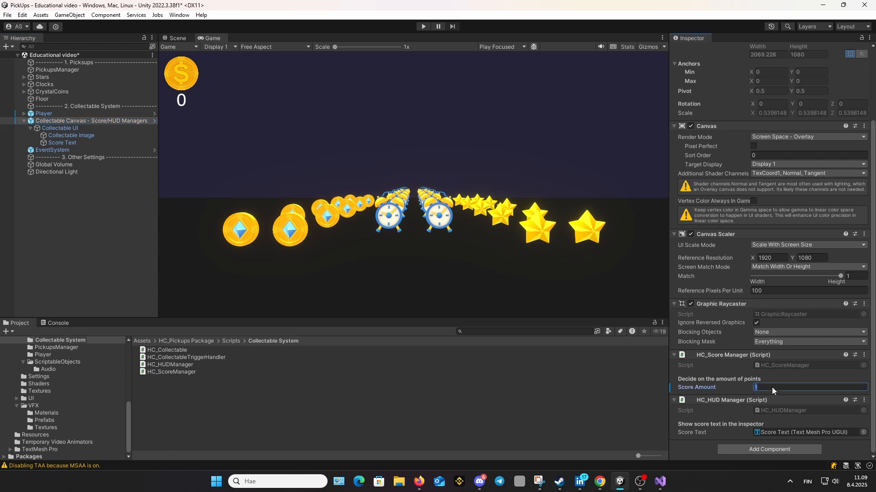
left_click(772, 393)
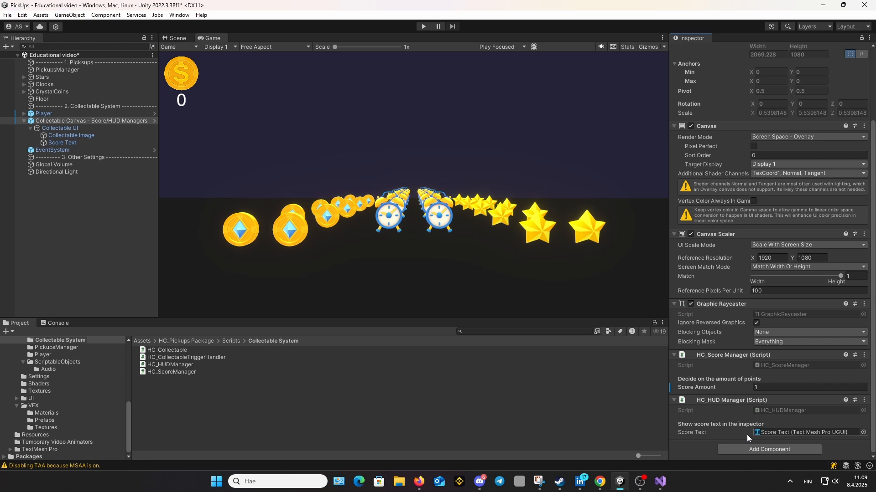
double_click(784, 432)
- Change the Collectable Image's source sprite to Ammo_Icon and step through the following icons to Bomb_Icon
left_click(77, 135)
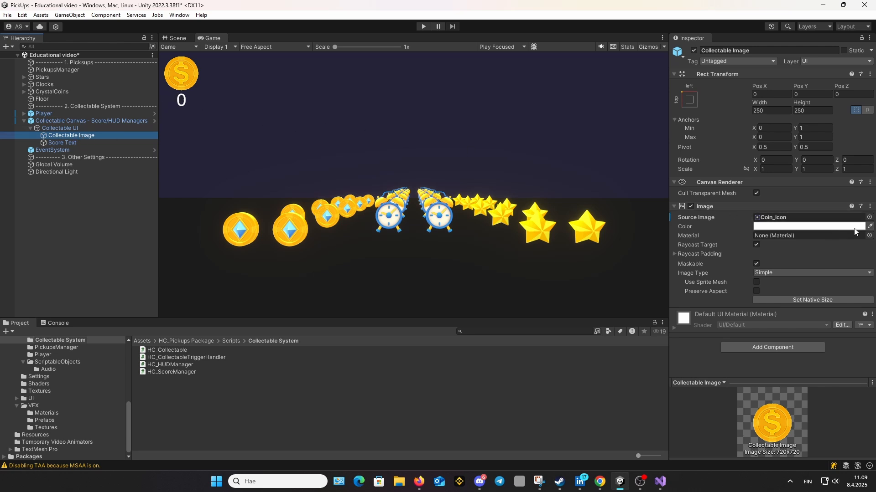
left_click(868, 218)
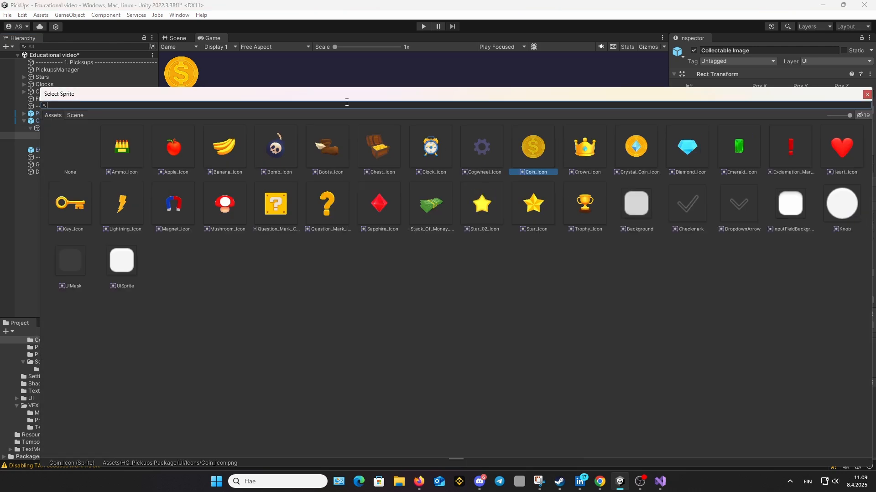
left_click_drag(356, 94, 355, 141)
left_click(124, 205)
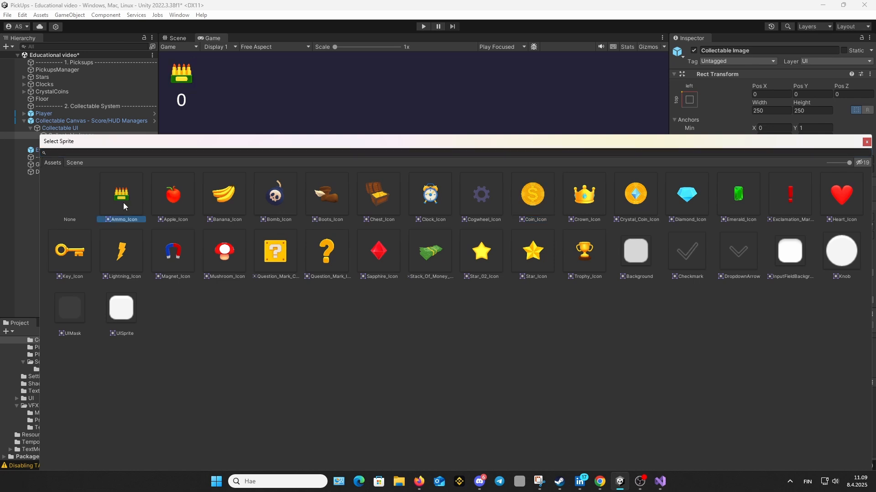
key("Right")
key("Right")
key("Right")
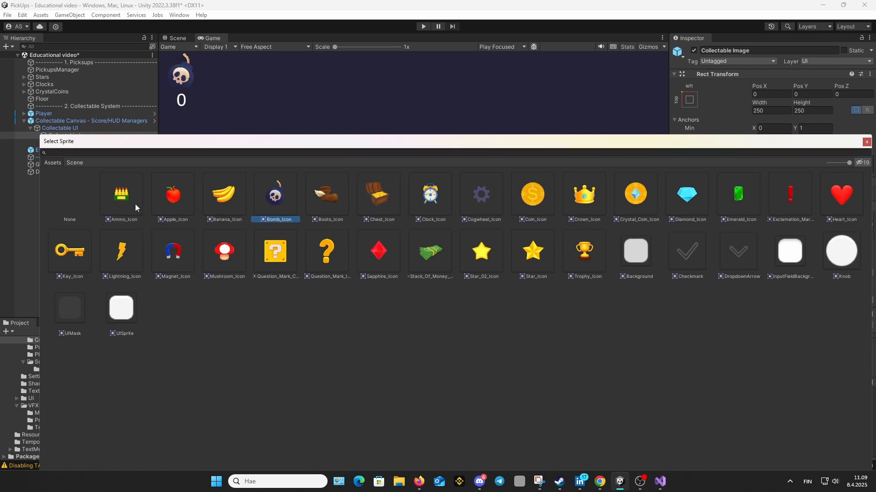